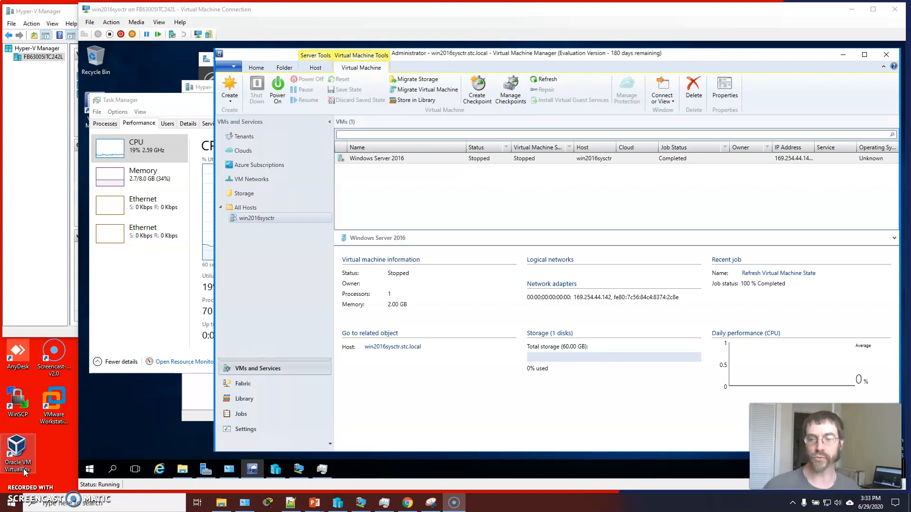
- Switch to the nested Hyper-V Manager and check the Windows Server 2016 virtual machine's network adapter connection
double_click(17, 460)
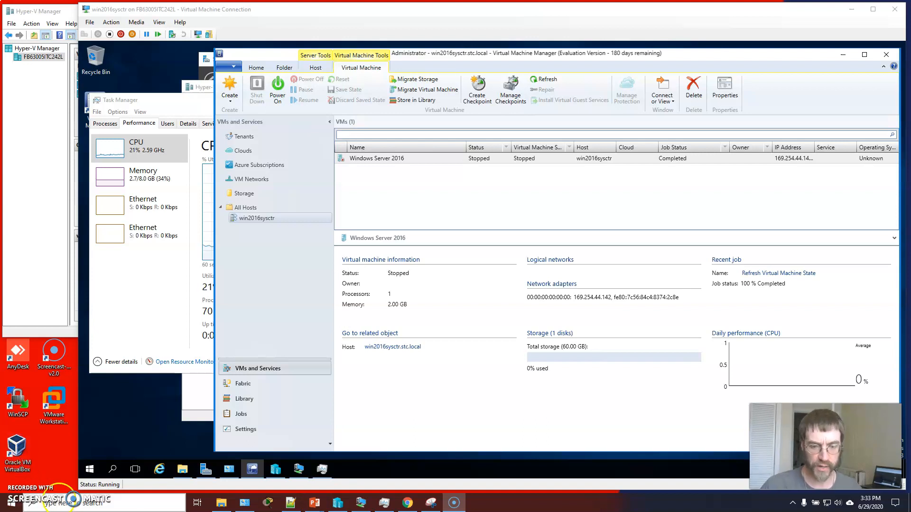
left_click(62, 510)
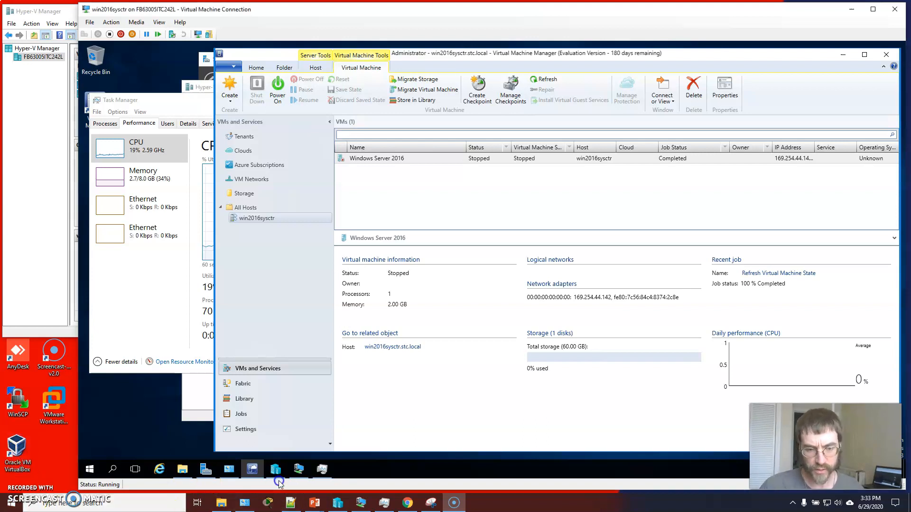
left_click(277, 471)
left_click_drag(383, 90, 317, 69)
left_click(256, 371)
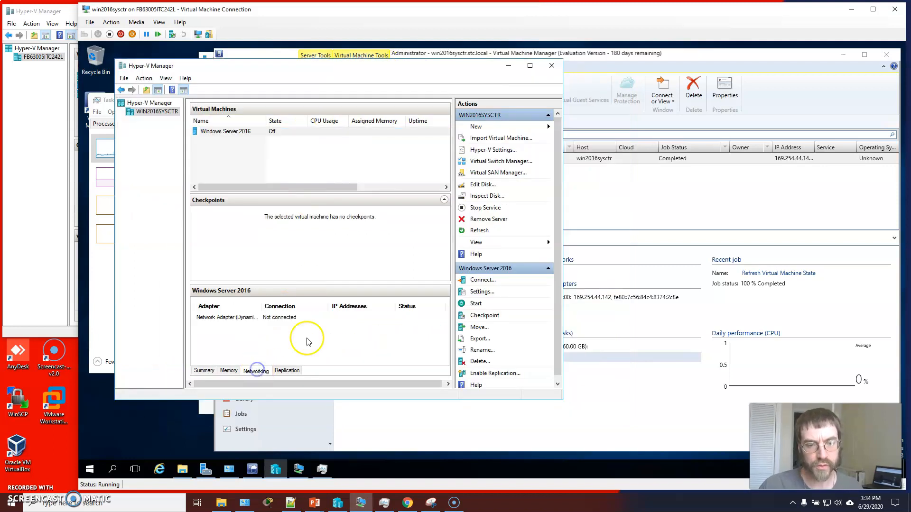
left_click(220, 132)
left_click(220, 132)
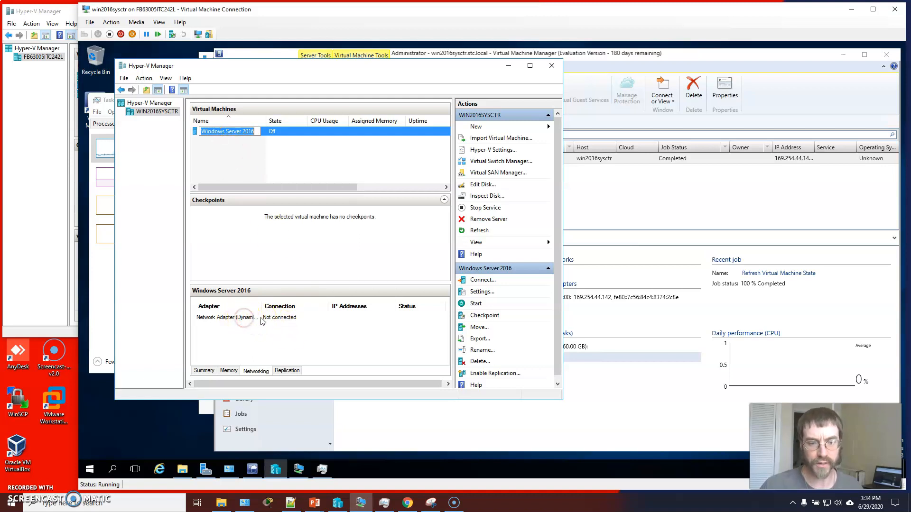
left_click_drag(262, 303, 294, 304)
- Switch back to Virtual Machine Manager and review the network adapter details of the Windows Server 2016 virtual machine
left_click(639, 248)
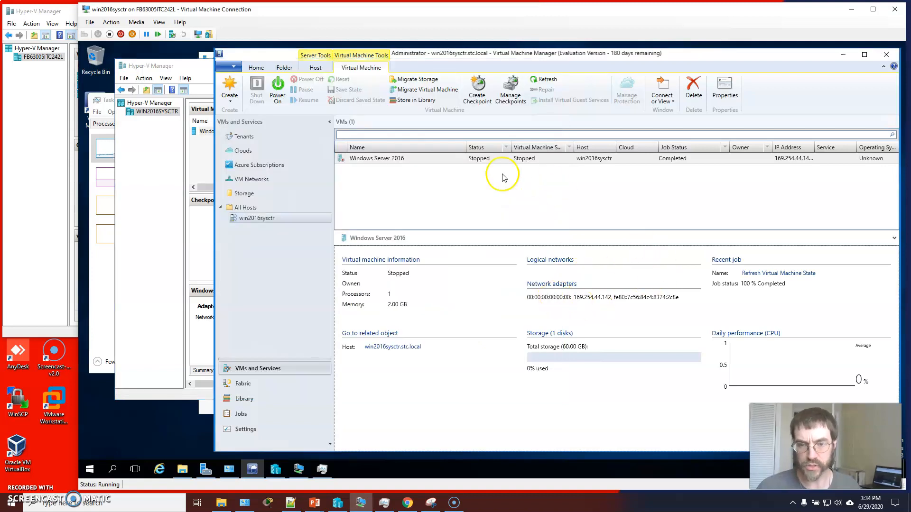
left_click(428, 159)
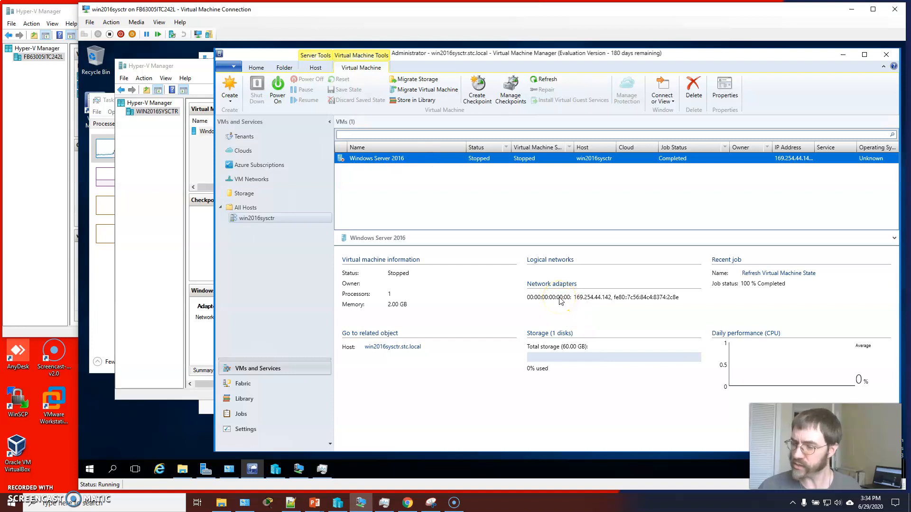
left_click_drag(561, 301, 596, 301)
left_click(597, 302)
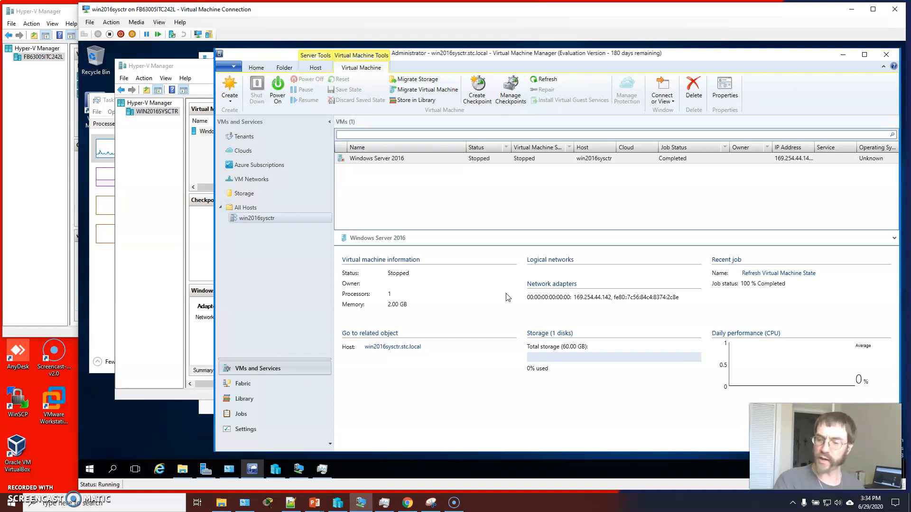
- Review the guest OS profiles and hardware profiles stored in the library
left_click(240, 400)
left_click(264, 215)
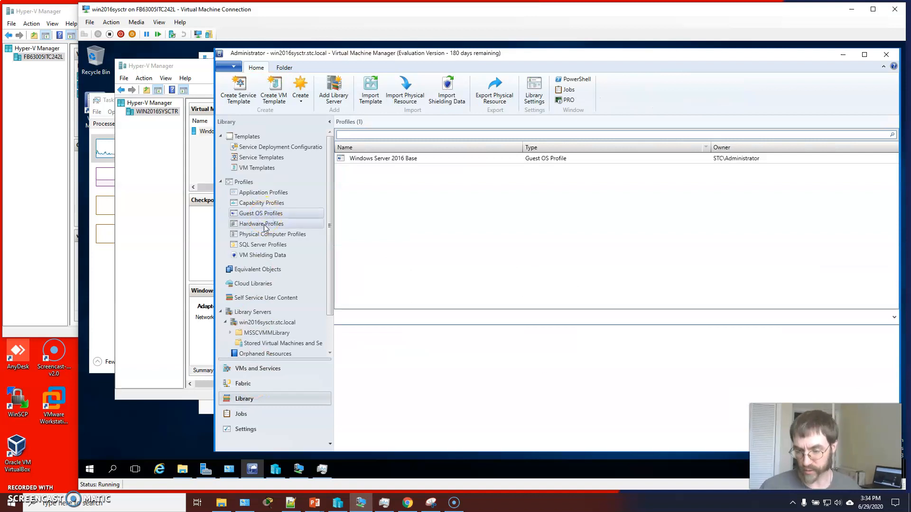
left_click(265, 227)
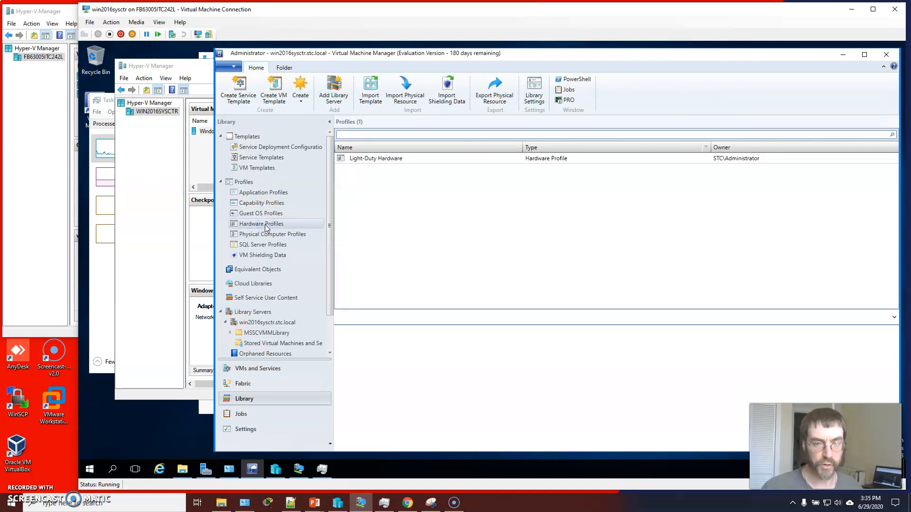
left_click(240, 395)
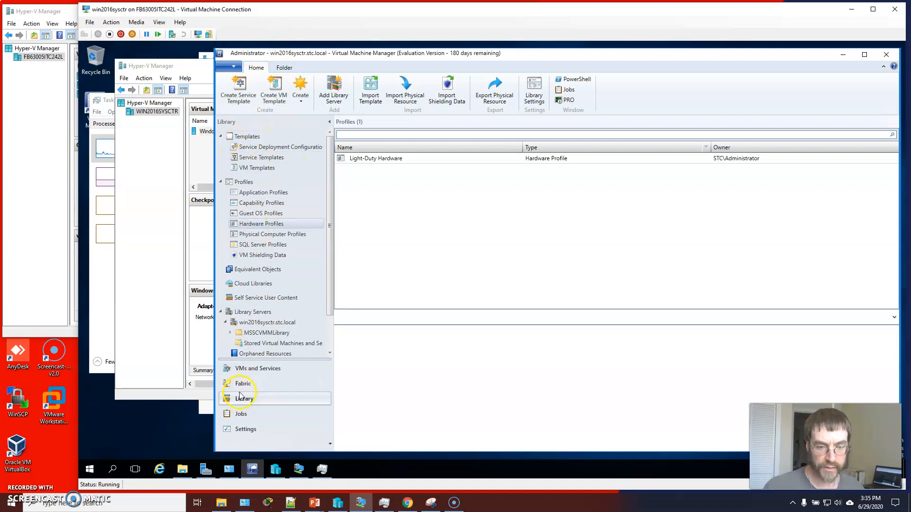
- Start cloning the Windows Server 2016 virtual machine on host win2016sysctr, with the name Windows Server 2016-Clone
left_click(240, 369)
left_click(250, 220)
left_click(358, 180)
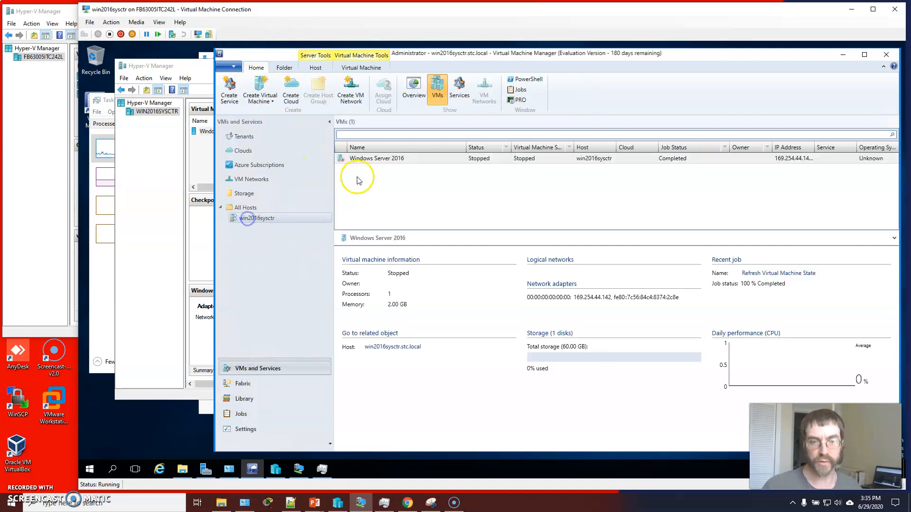
left_click(357, 160)
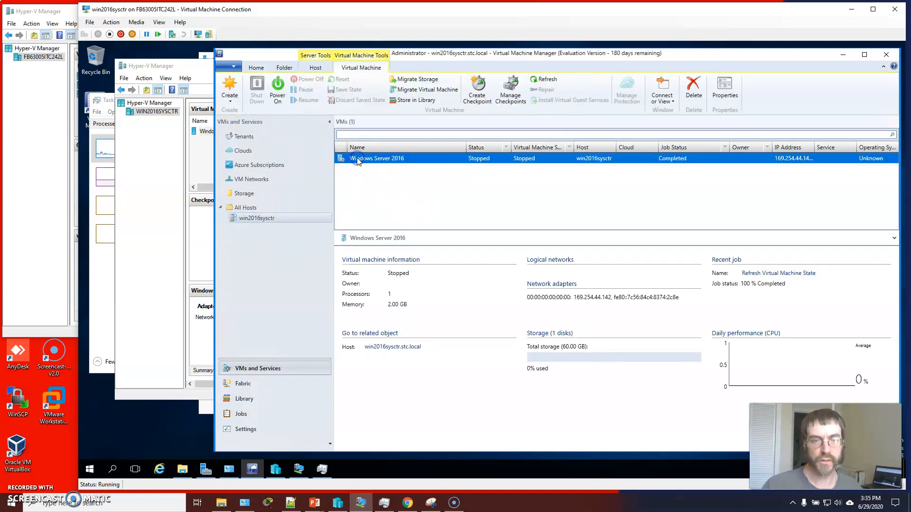
left_click(231, 102)
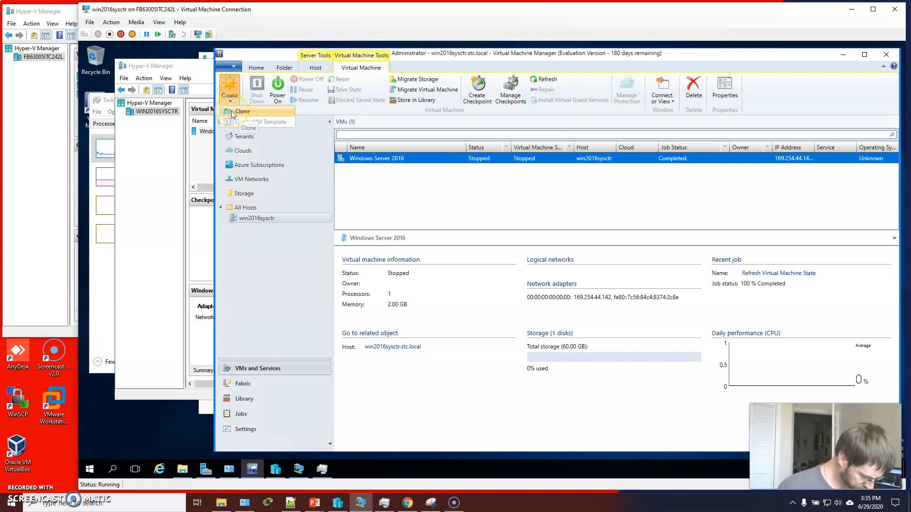
left_click(232, 112)
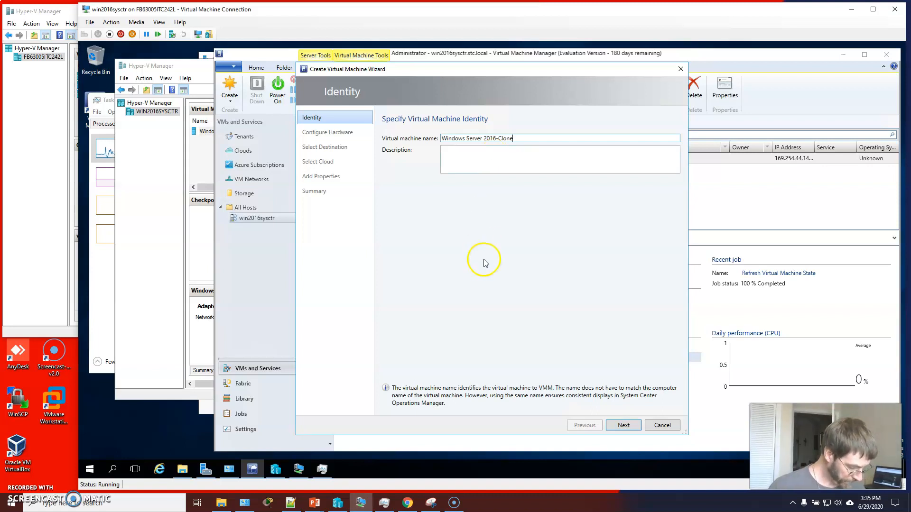
left_click(616, 426)
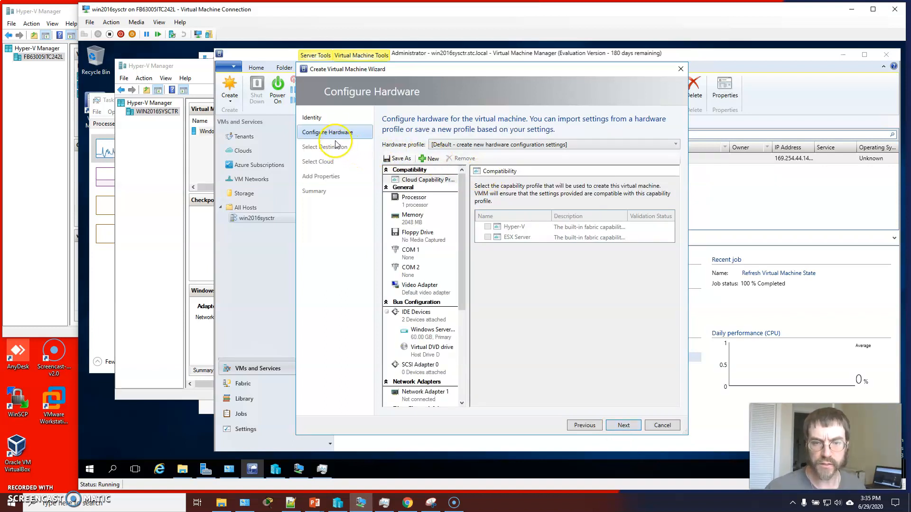
- Apply the Light-Duty Hardware profile to the clone and continue to the destination selection
left_click(504, 146)
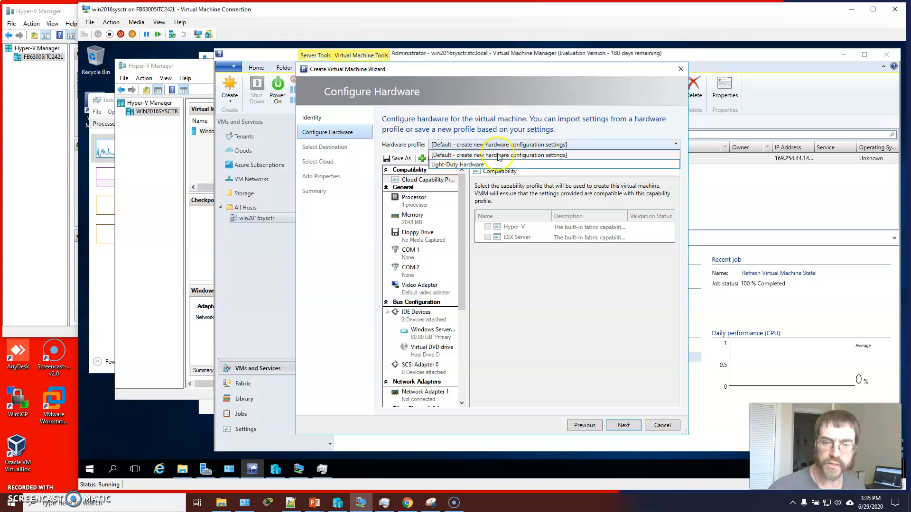
left_click(468, 165)
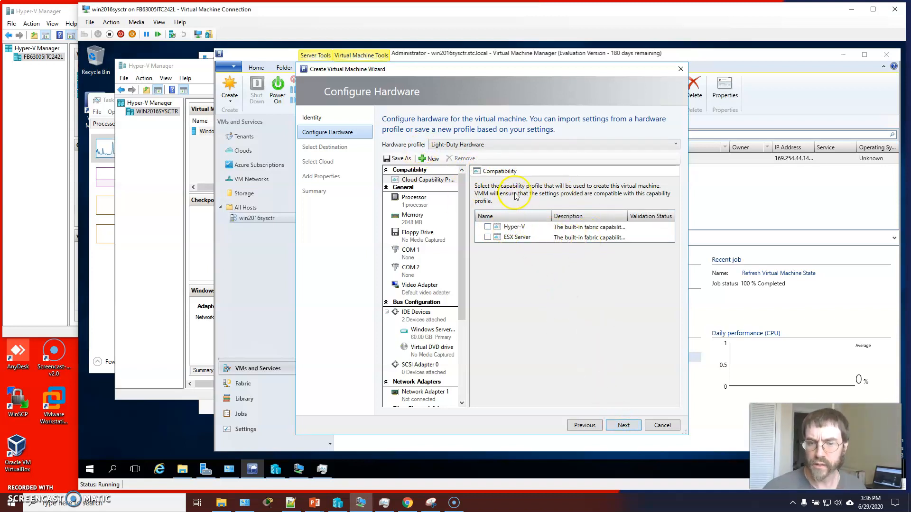
left_click(622, 425)
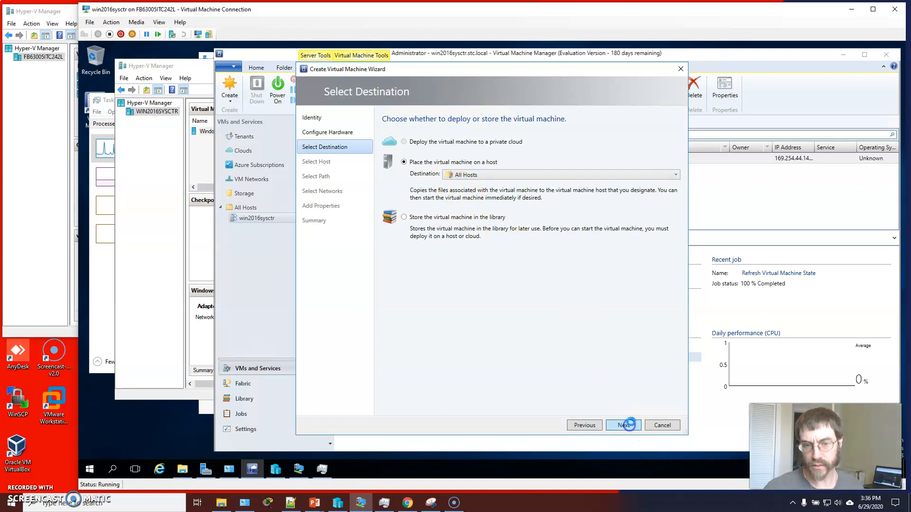
- Place the clone on a host under All Hosts, select win2016sysctr.stc.local and read its rating explanation
left_click(627, 424)
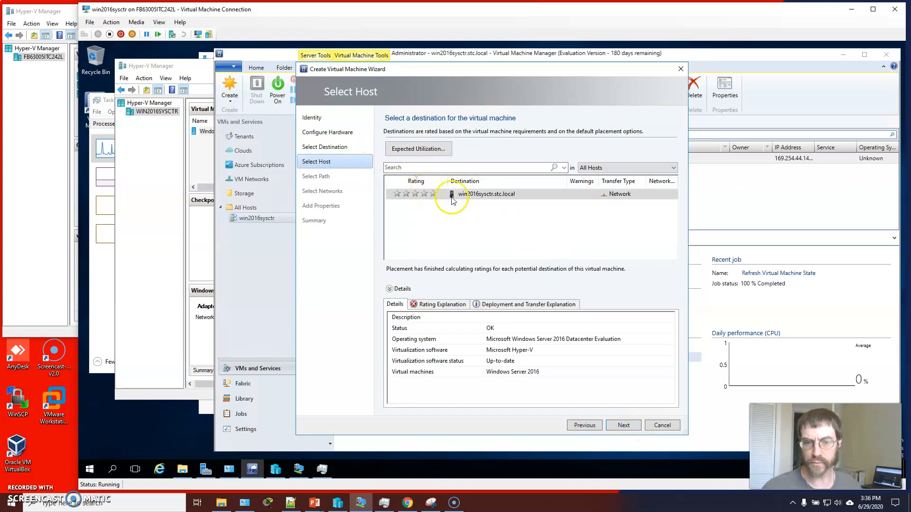
left_click(482, 195)
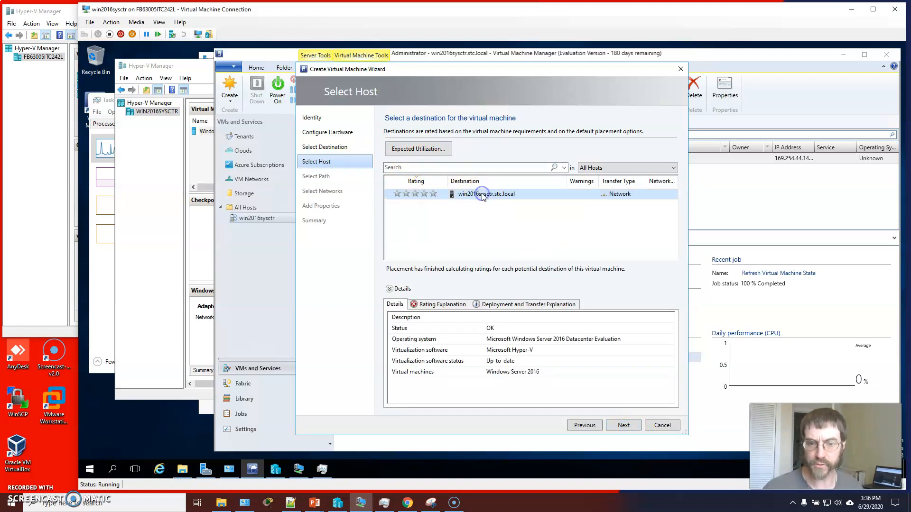
left_click(421, 197)
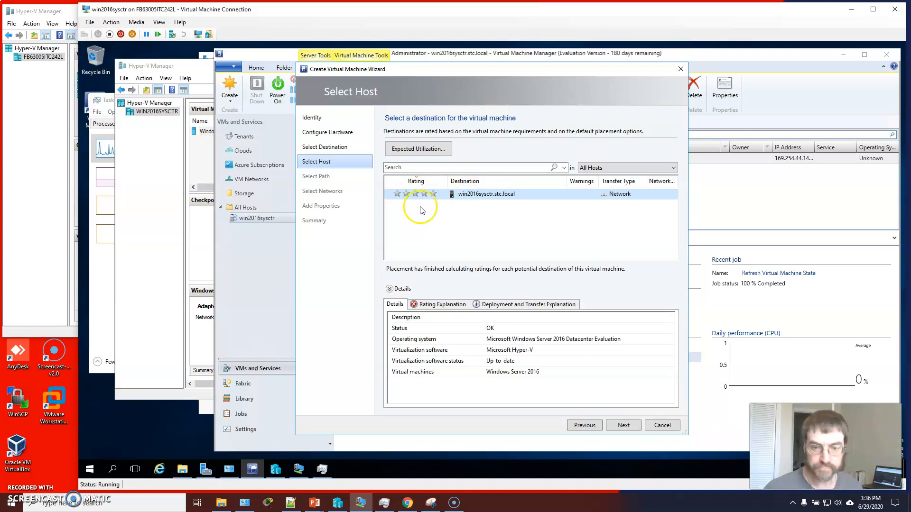
left_click(422, 305)
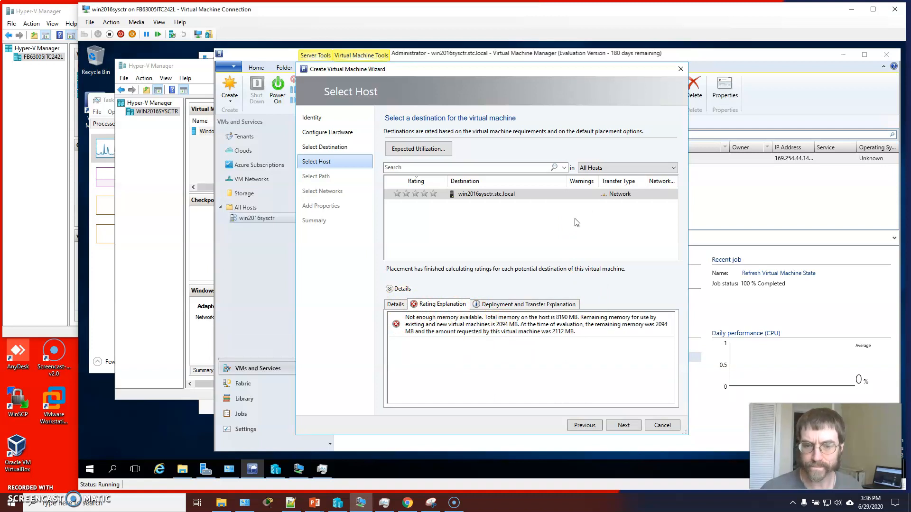
left_click(395, 304)
- Check the server's memory usage in Task Manager and return to the clone wizard
left_click(113, 262)
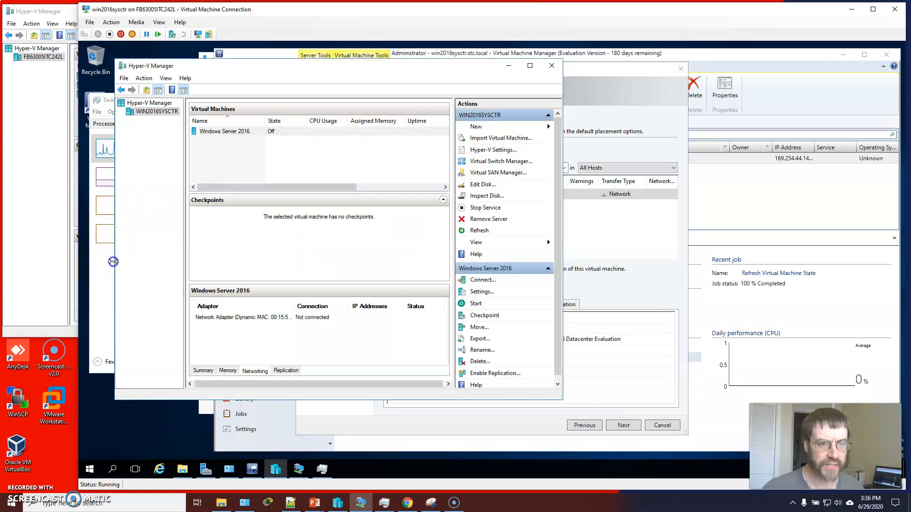
left_click(104, 297)
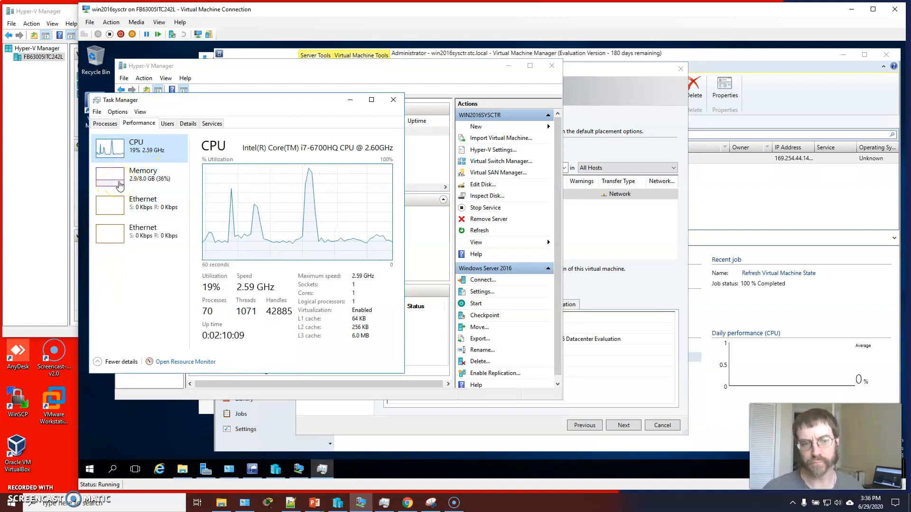
left_click(606, 297)
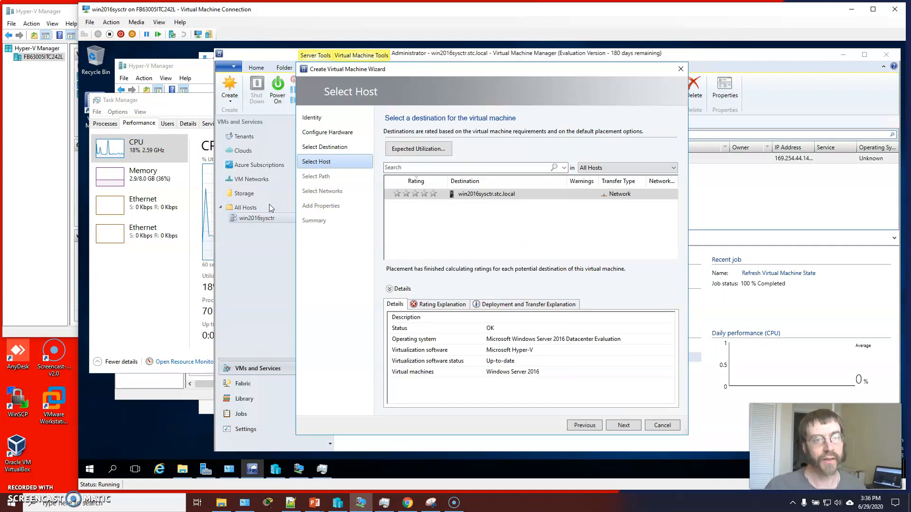
left_click(169, 82)
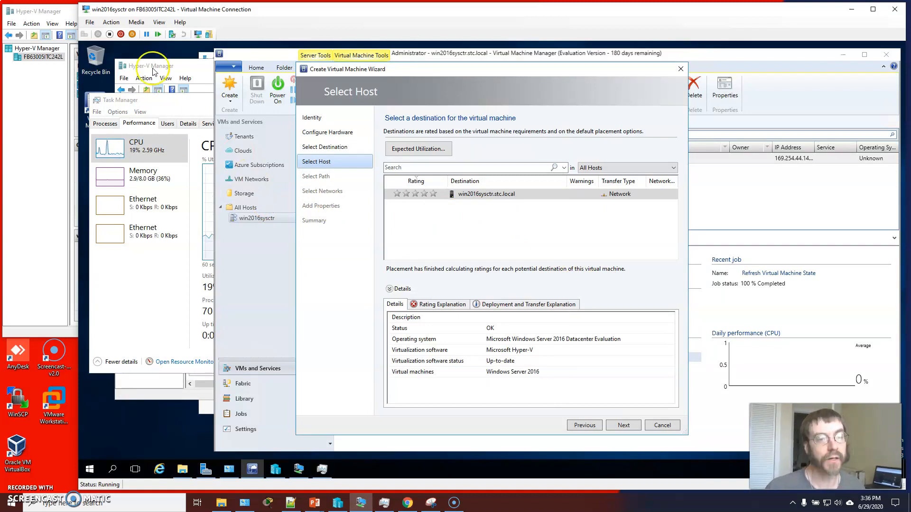
- Switch to the physical host's Hyper-V Manager and open the memory settings of the win2016sysctr virtual machine
left_click(335, 503)
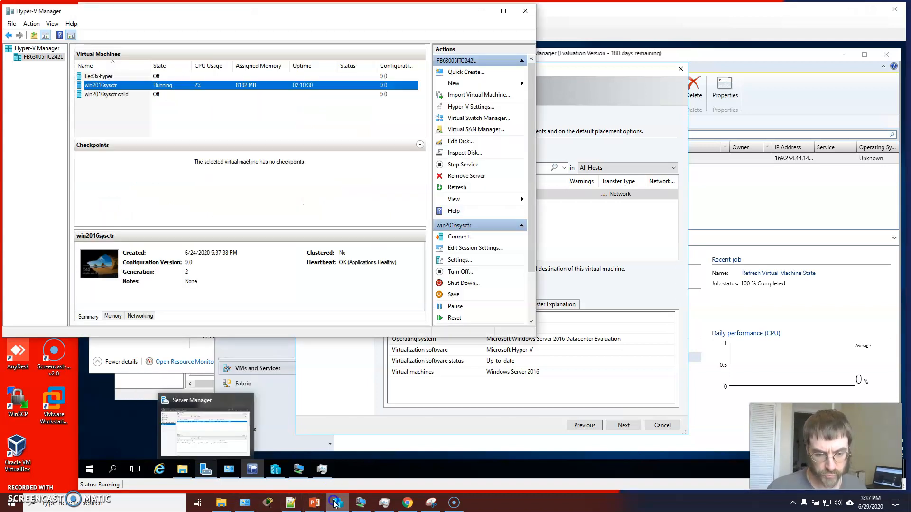
right_click(115, 87)
left_click(144, 114)
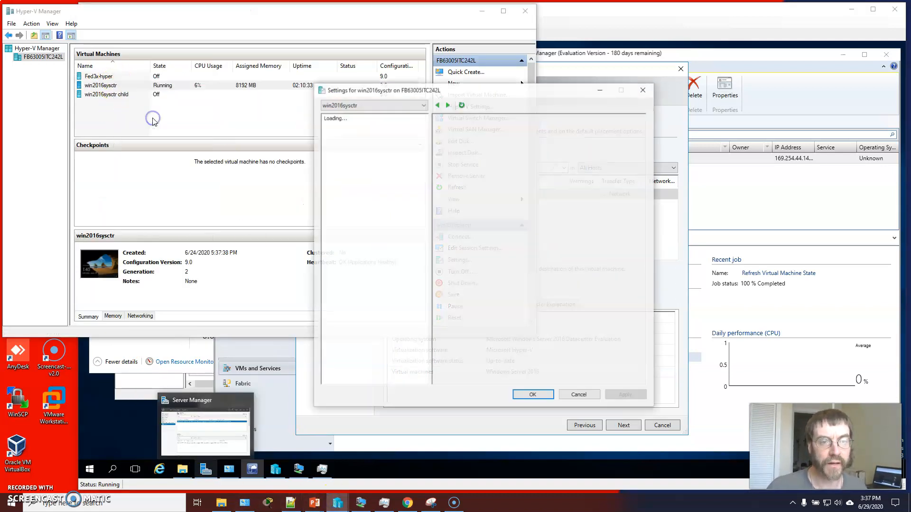
left_click(348, 169)
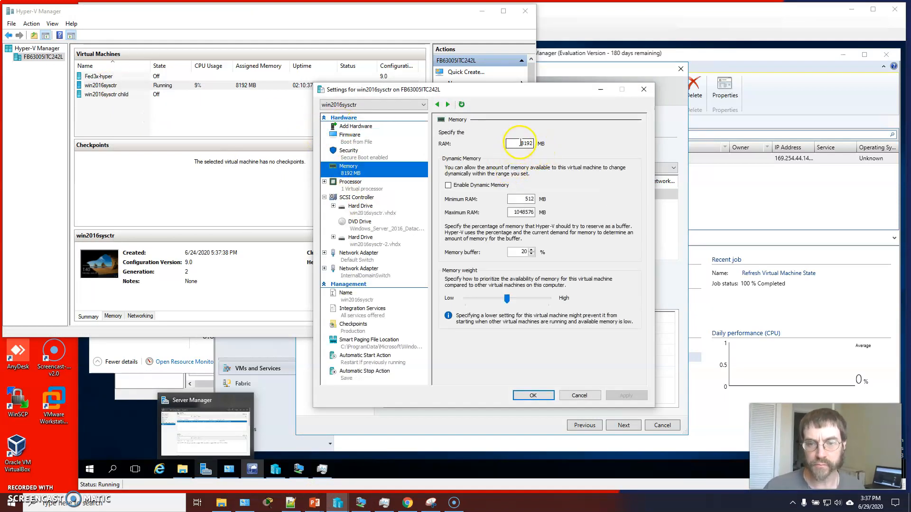
double_click(525, 143)
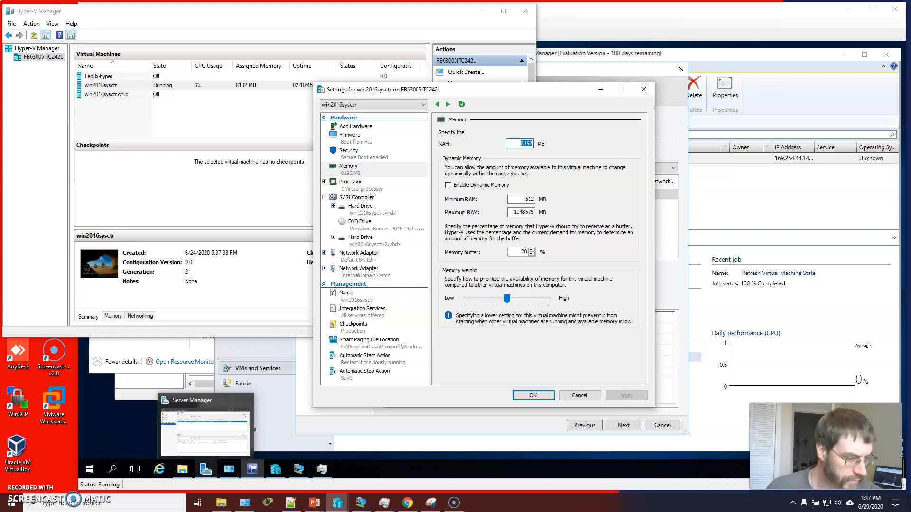
- Open Calculator and multiply 1024 by 12 to convert 12 GB to megabytes
key("XF86Calculator")
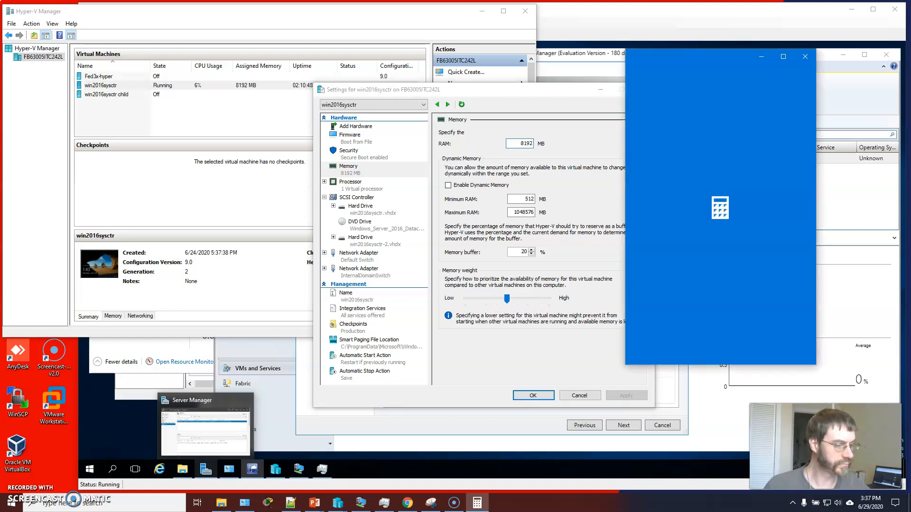
left_click(650, 312)
left_click(695, 349)
left_click(696, 314)
left_click(651, 281)
left_click(784, 256)
left_click(650, 312)
left_click(696, 315)
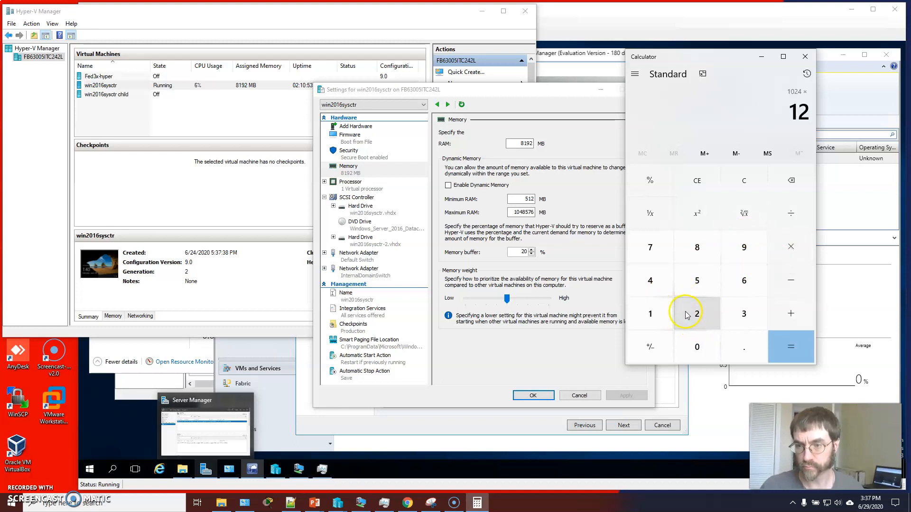
left_click(780, 341)
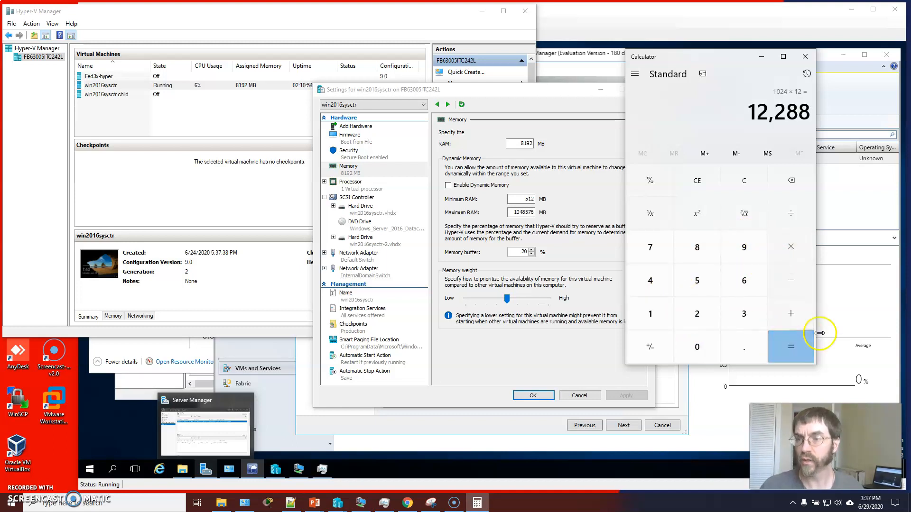
- Try to apply 12288 MB of RAM to the running win2016sysctr virtual machine, then cancel its settings
double_click(518, 143)
key("End")
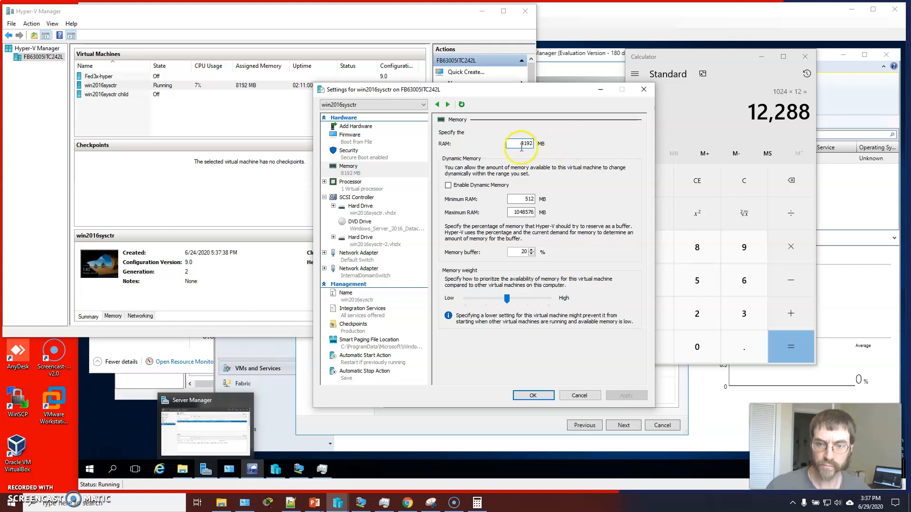
type("12")
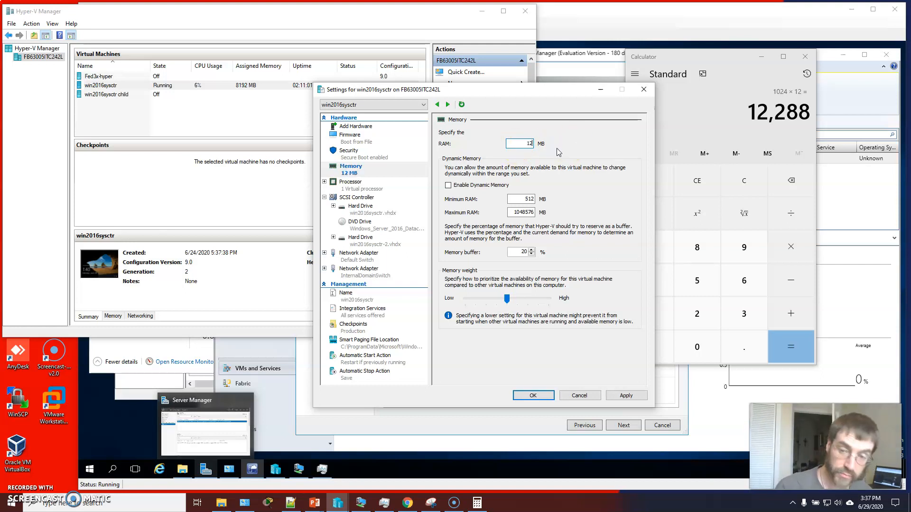
type("288")
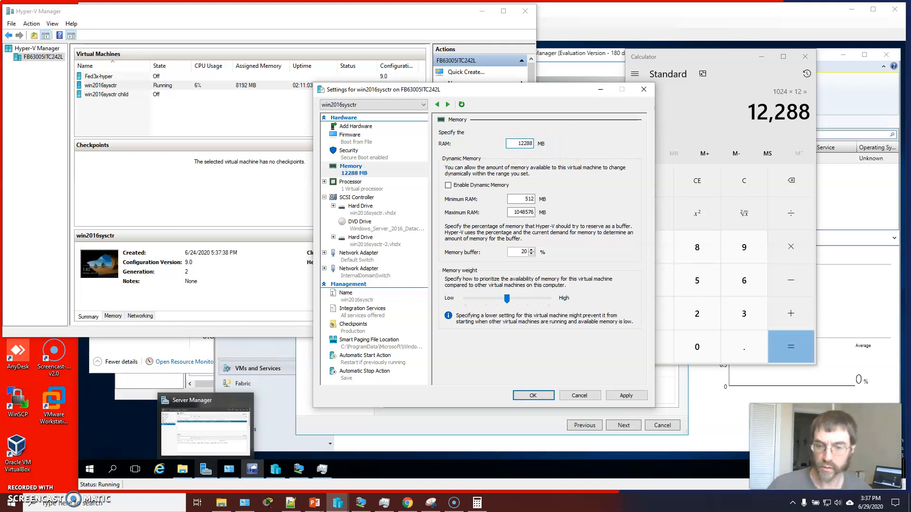
left_click(626, 395)
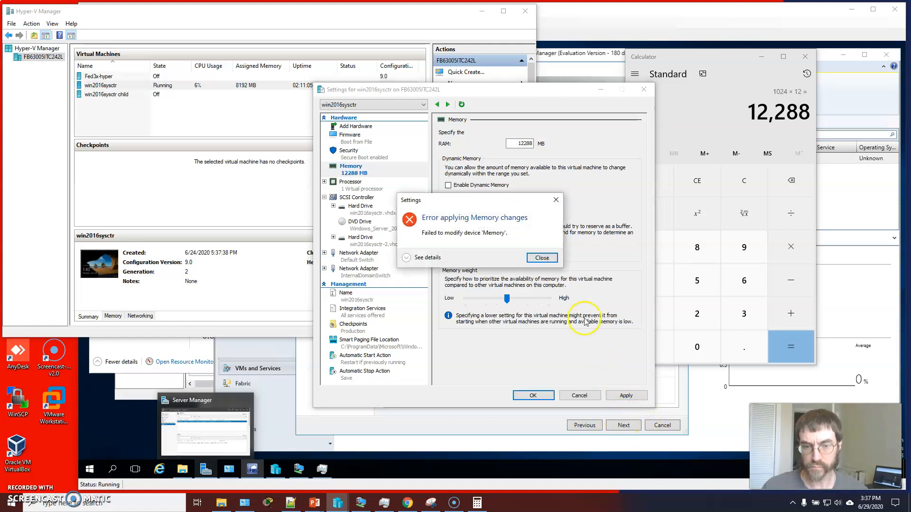
left_click(542, 258)
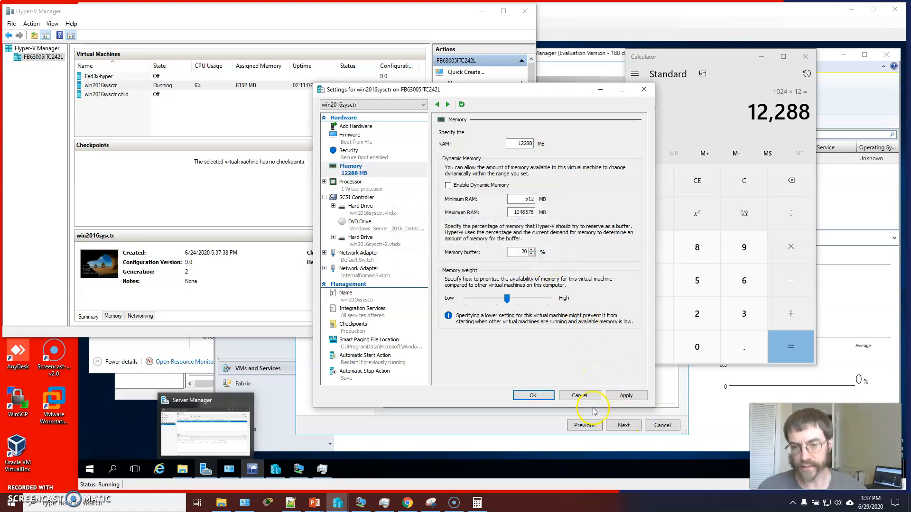
left_click(626, 396)
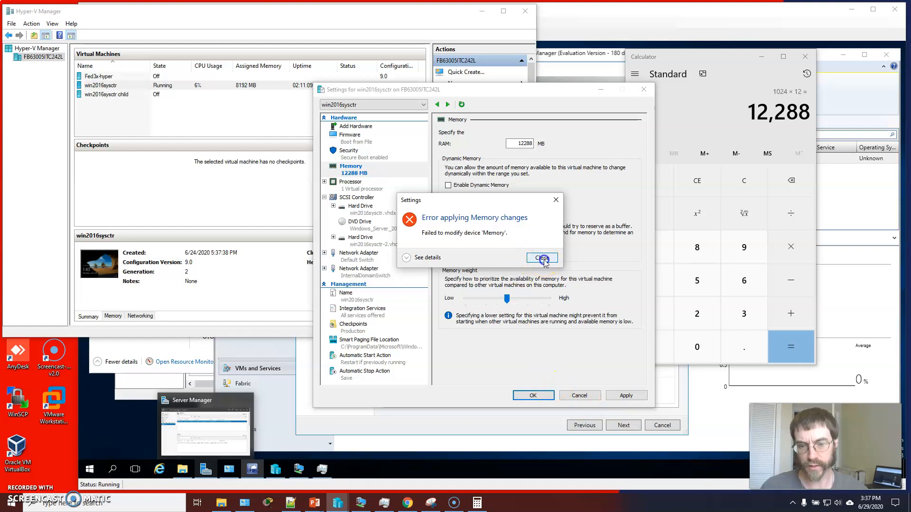
left_click(544, 259)
left_click(529, 395)
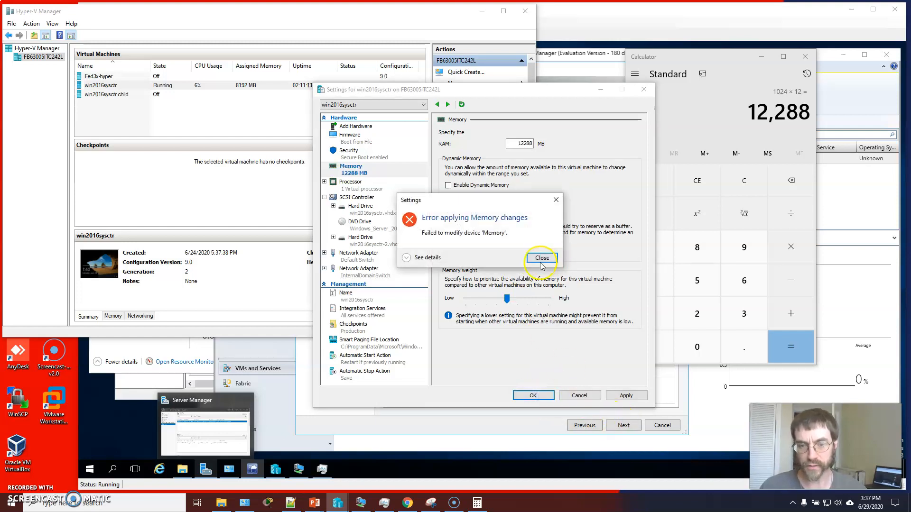
left_click(541, 259)
left_click(579, 395)
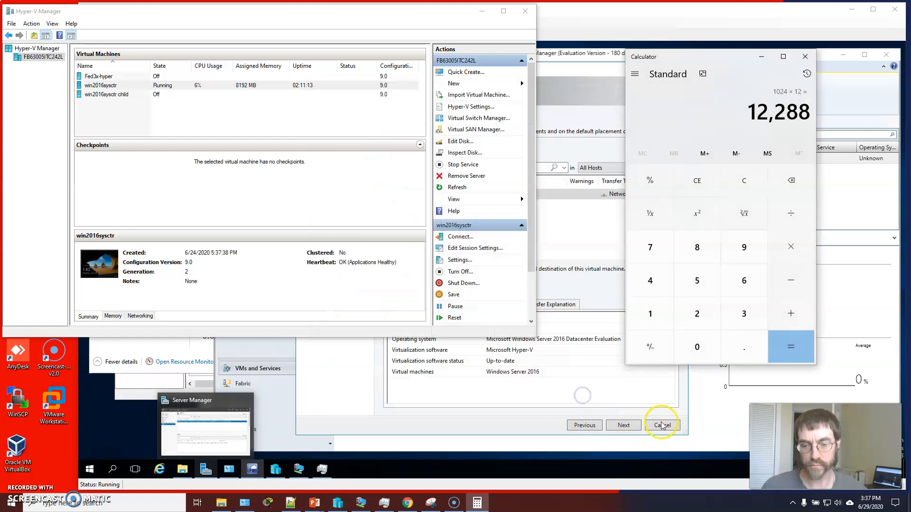
- Return to the clone wizard, retry continuing with the selected host, and cancel the wizard, discarding the entered information
left_click(483, 11)
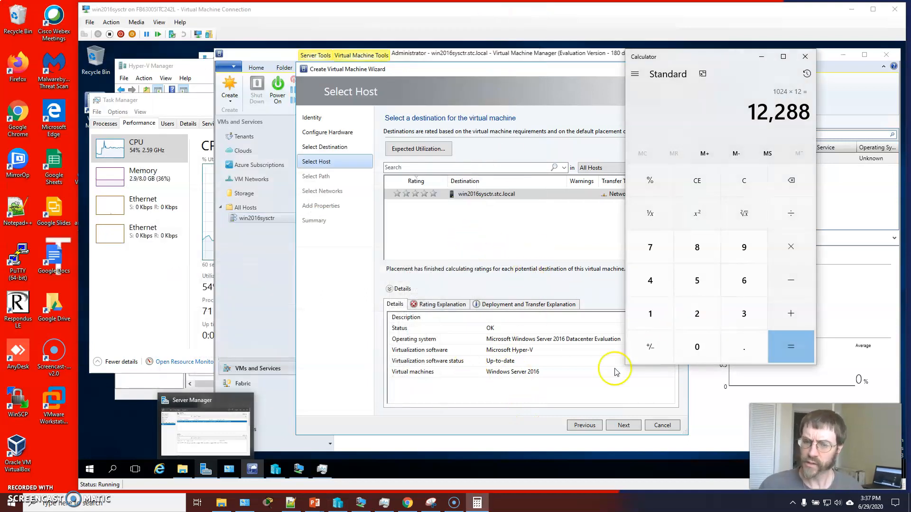
left_click(761, 56)
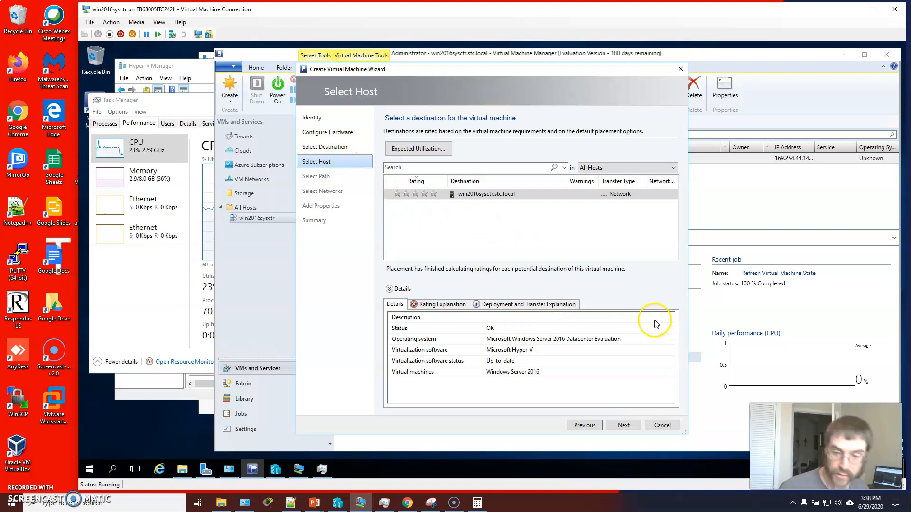
left_click(624, 426)
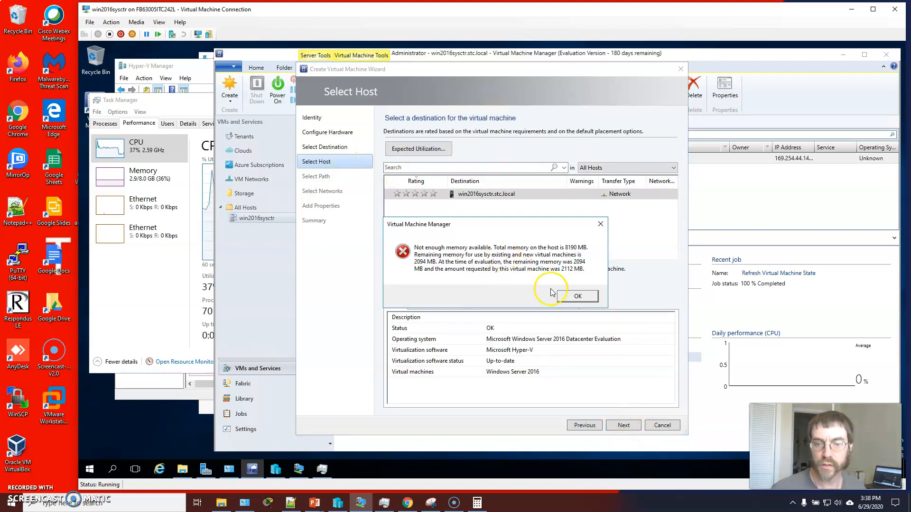
left_click(579, 297)
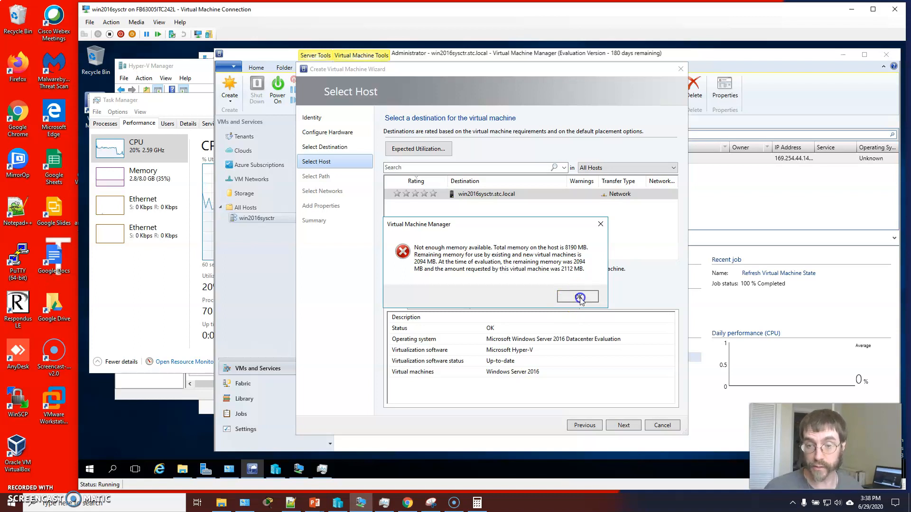
left_click(668, 427)
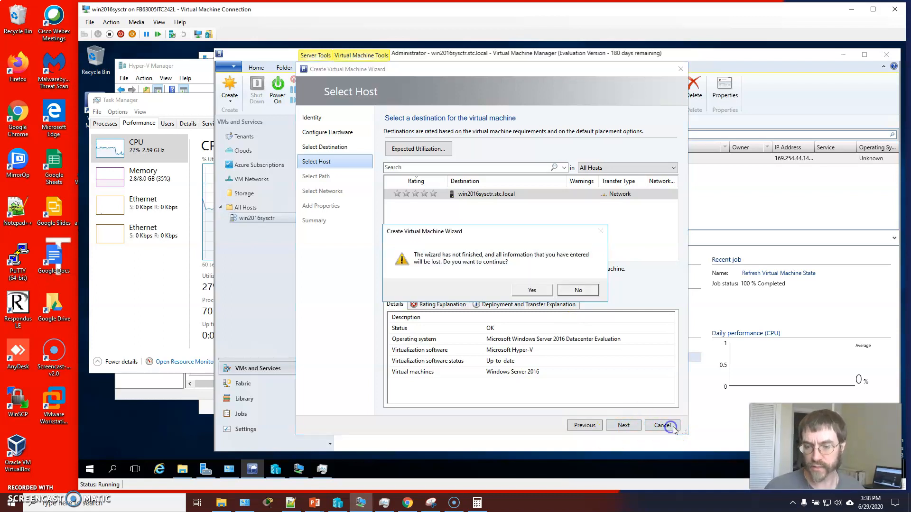
left_click(532, 291)
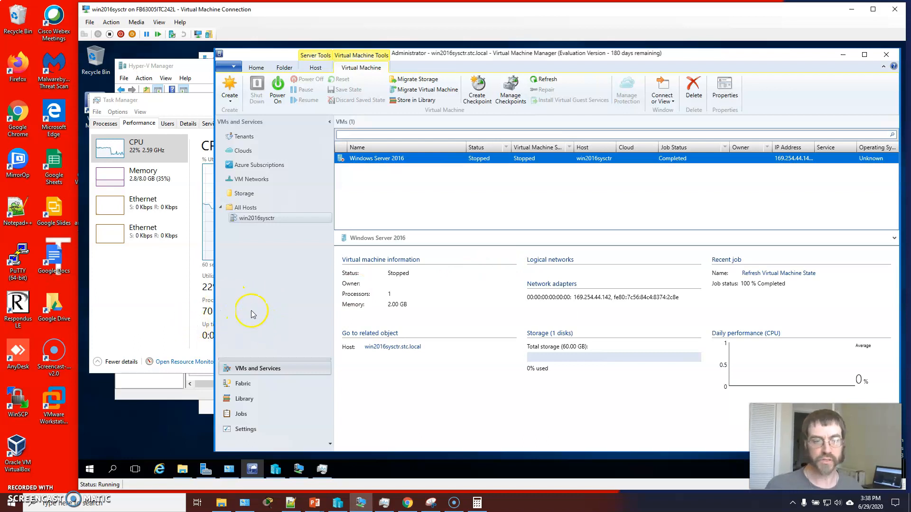
- Check memory usage in the virtual machine's Task Manager and close it, then check the physical host's Task Manager
left_click(137, 183)
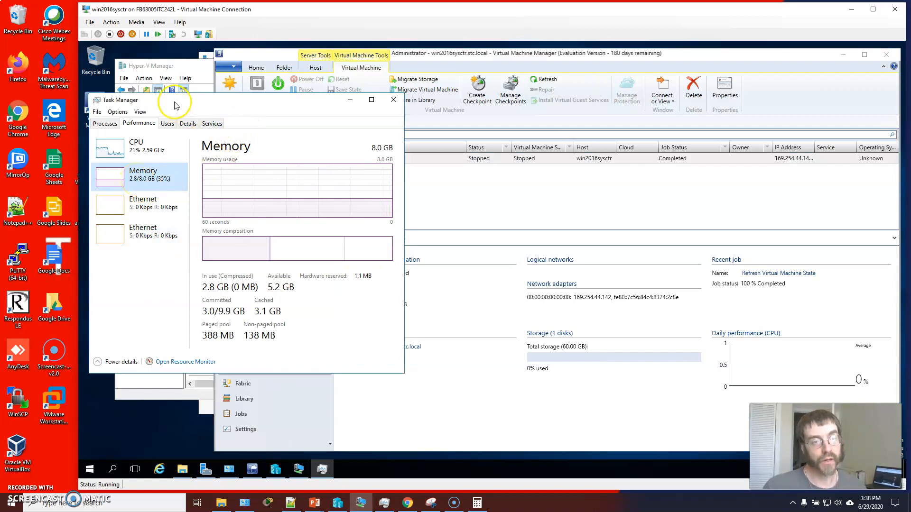
left_click(152, 299)
left_click(392, 99)
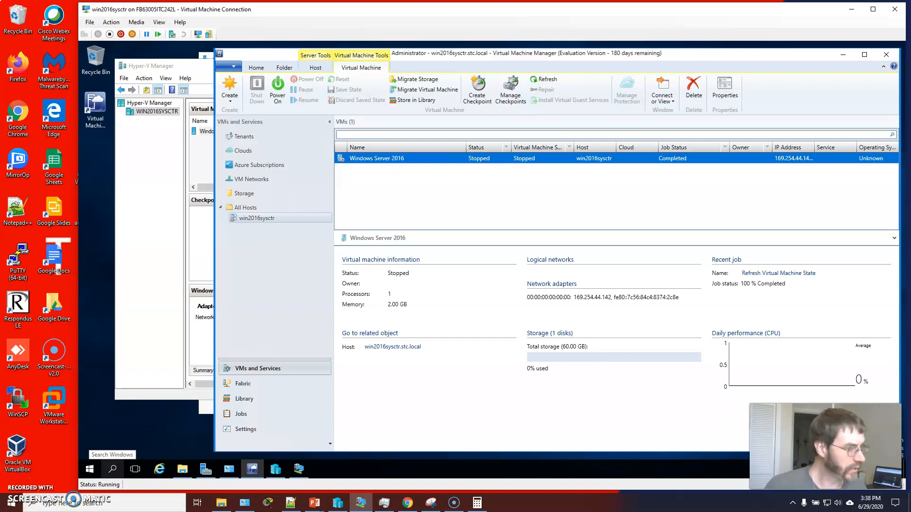
left_click(384, 503)
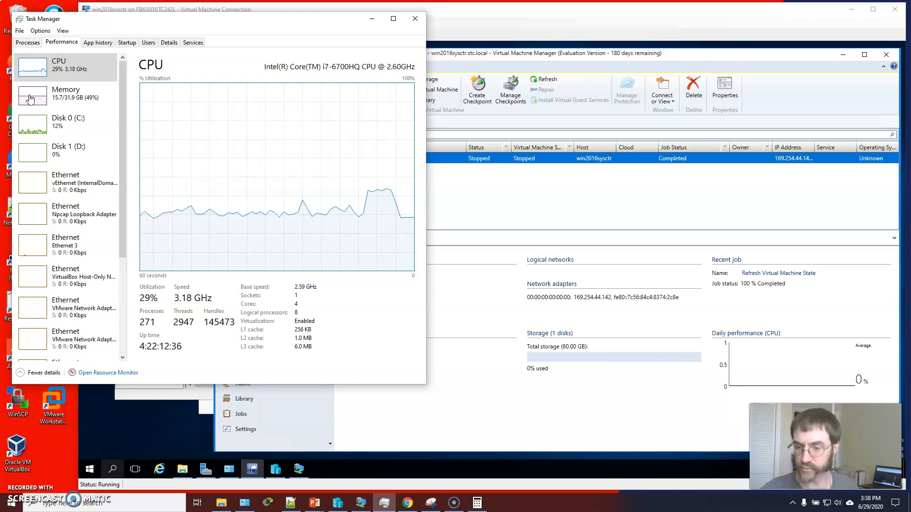
left_click(620, 47)
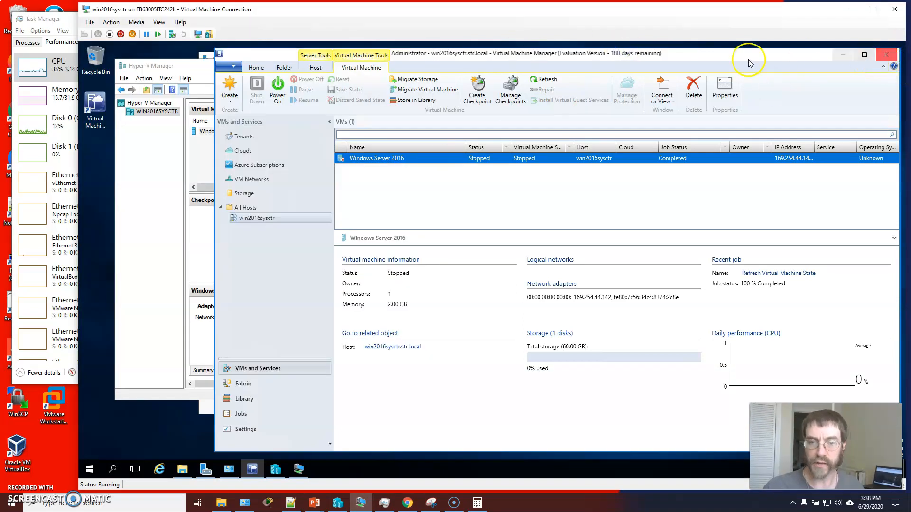
- Close the Virtual Machine Manager, Hyper-V Manager and Server Manager windows inside the win2016sysctr virtual machine
left_click(886, 54)
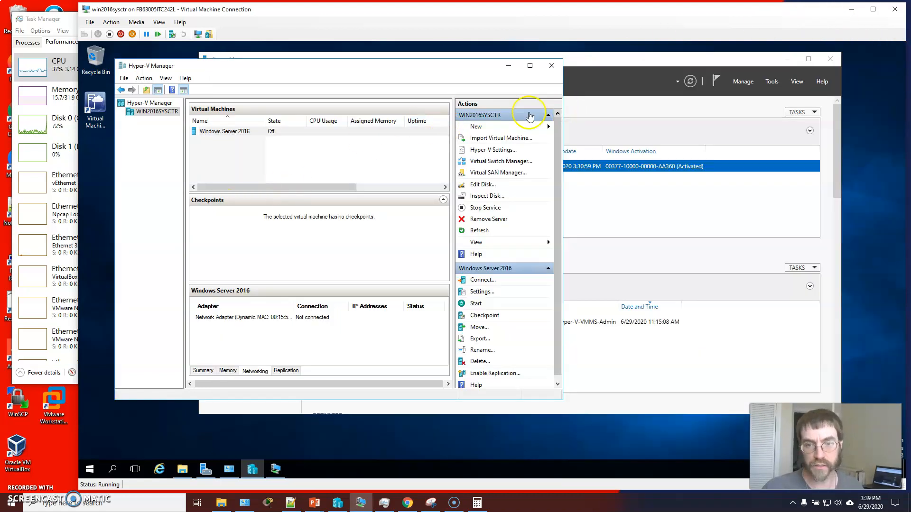
left_click(552, 66)
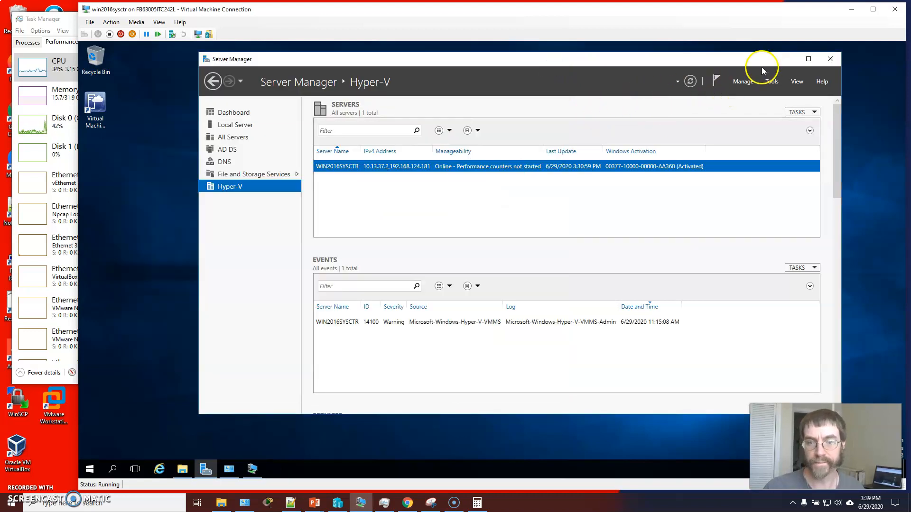
left_click(830, 59)
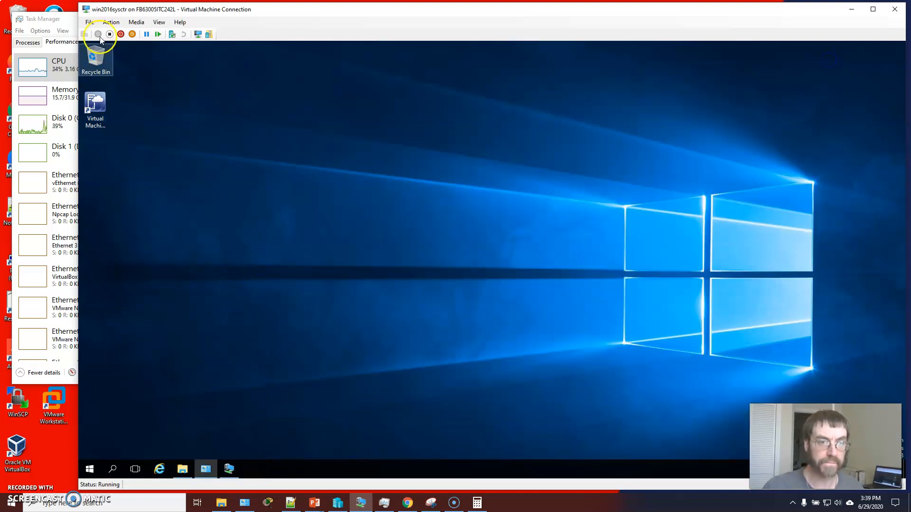
- Shut down Windows inside the win2016sysctr virtual machine, giving a Hardware: Installation reason
left_click(90, 469)
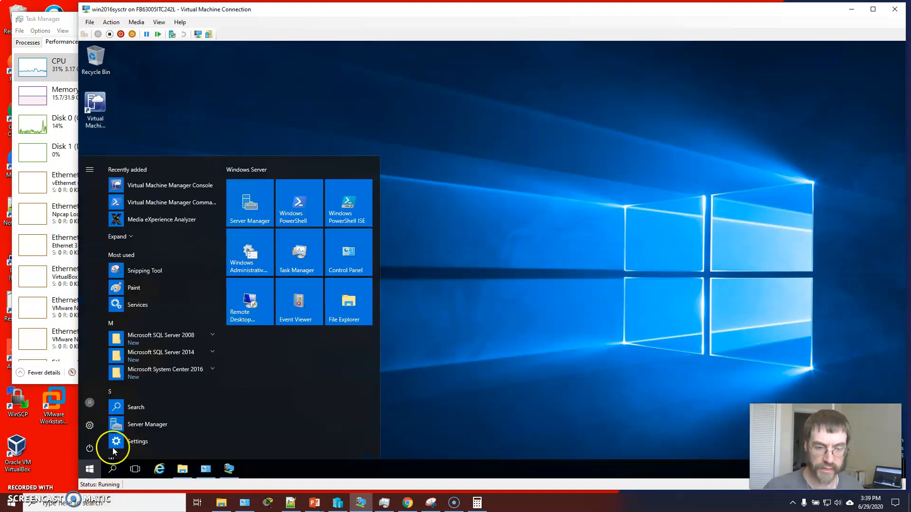
left_click(89, 448)
left_click(110, 407)
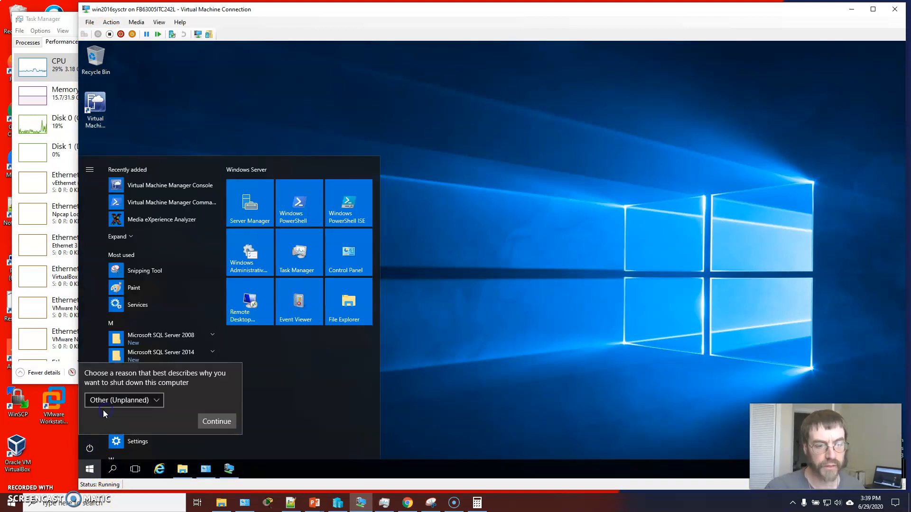
left_click(128, 400)
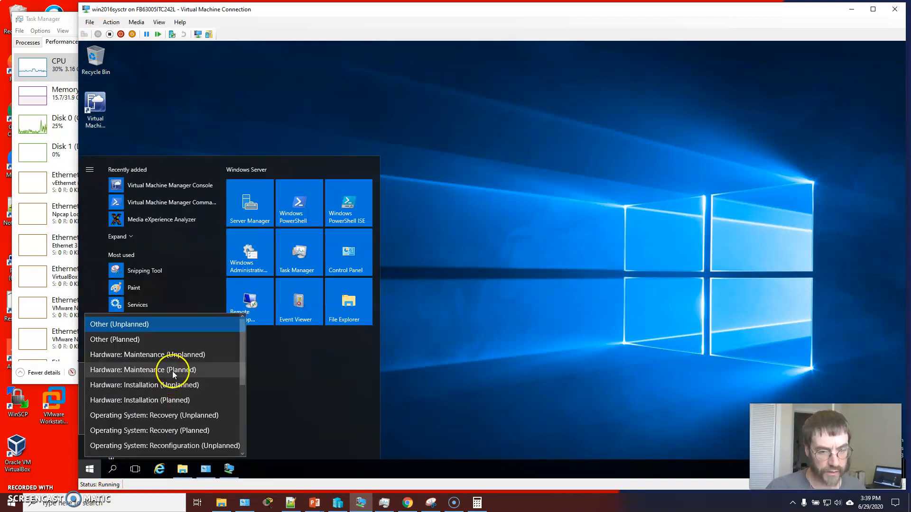
left_click(163, 385)
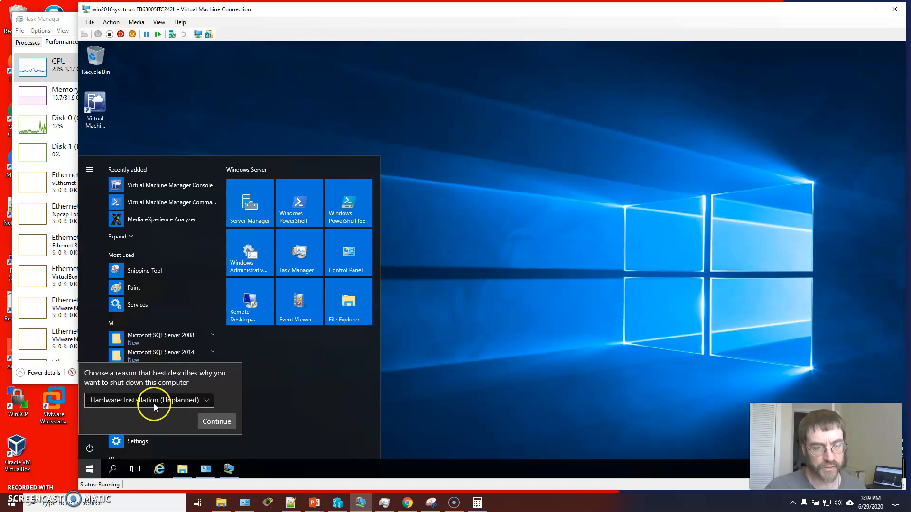
left_click(154, 407)
left_click(158, 400)
left_click(222, 422)
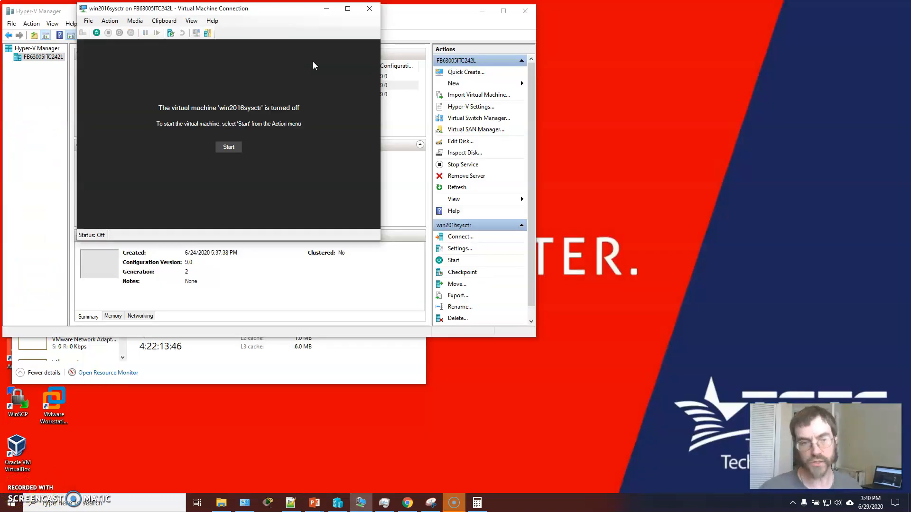
- Set the RAM of the powered-off win2016sysctr virtual machine to 12288 MB in the physical host's Hyper-V Manager
left_click(326, 9)
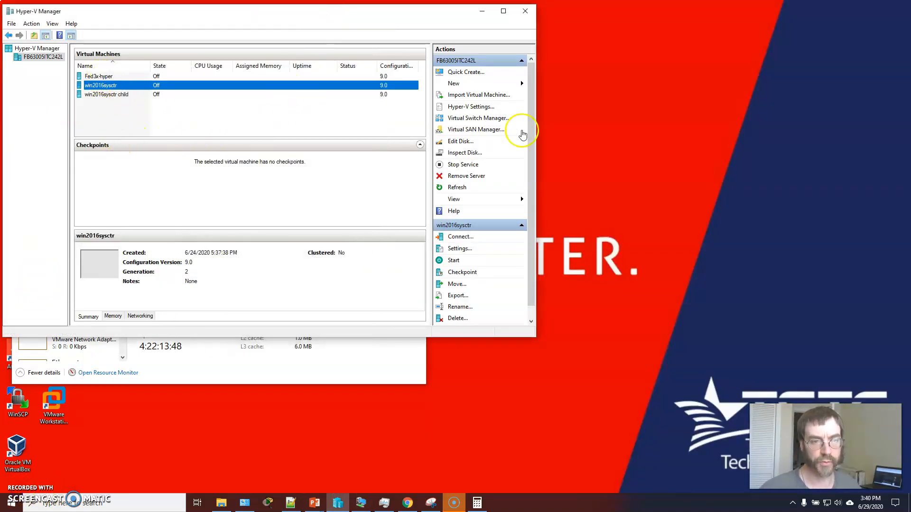
right_click(108, 87)
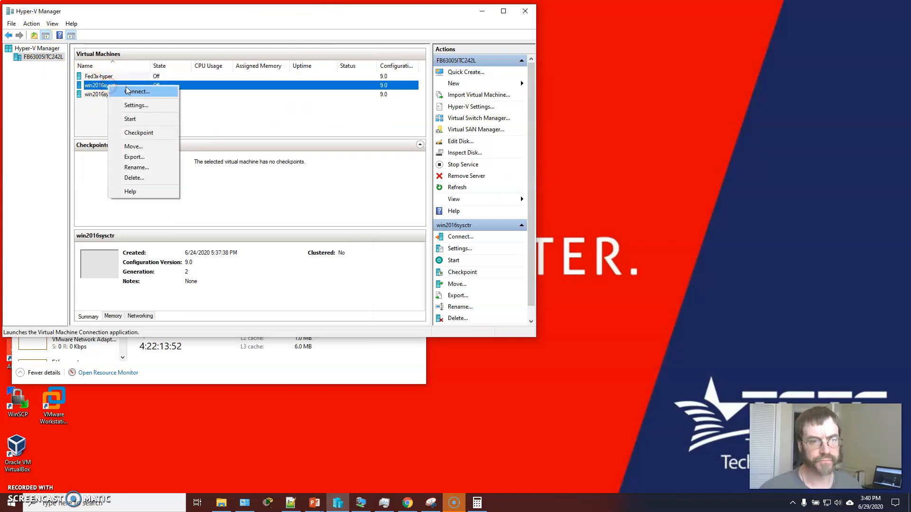
left_click(138, 105)
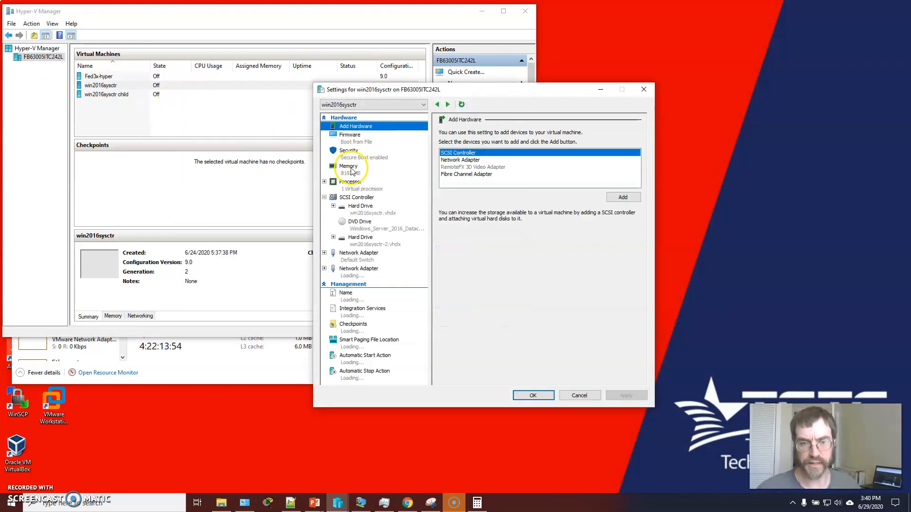
left_click(348, 169)
double_click(518, 144)
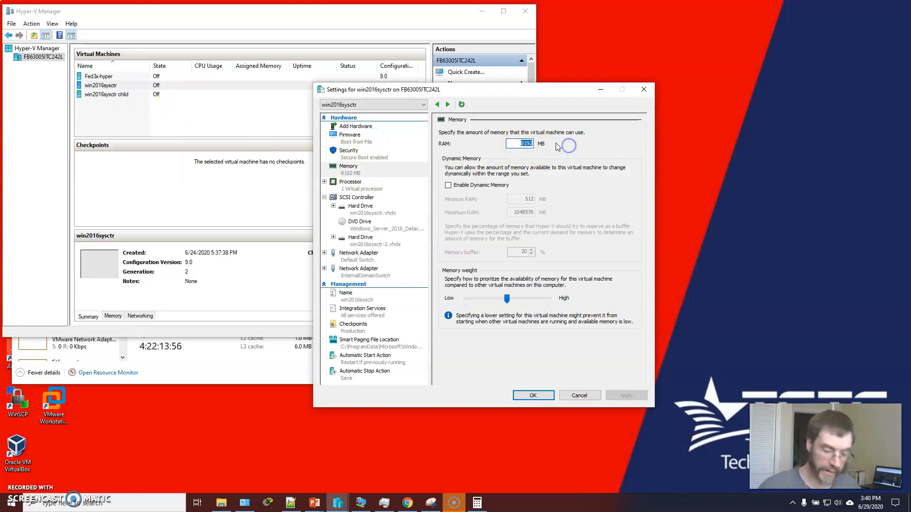
type("12288")
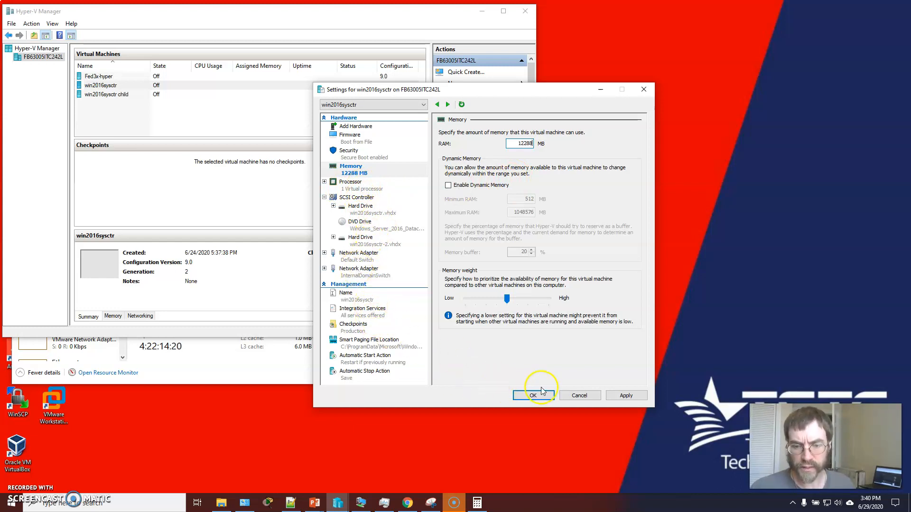
left_click(613, 398)
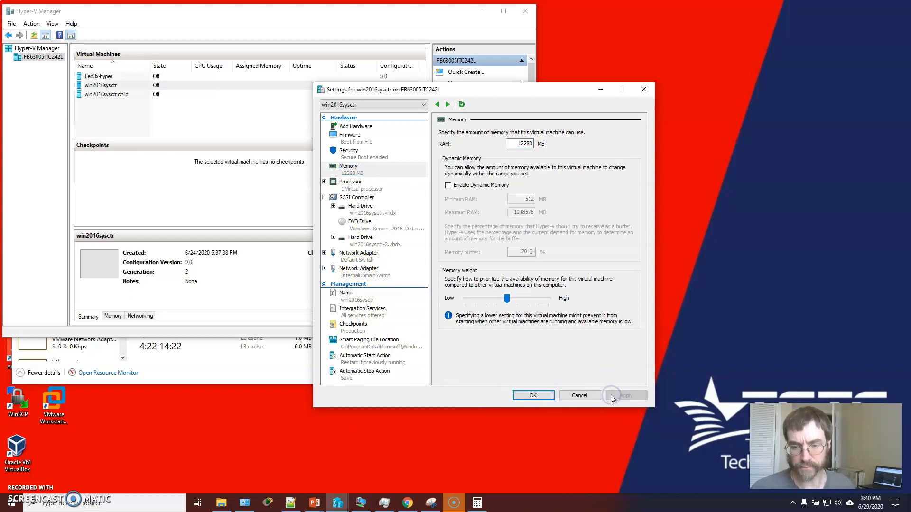
left_click(536, 396)
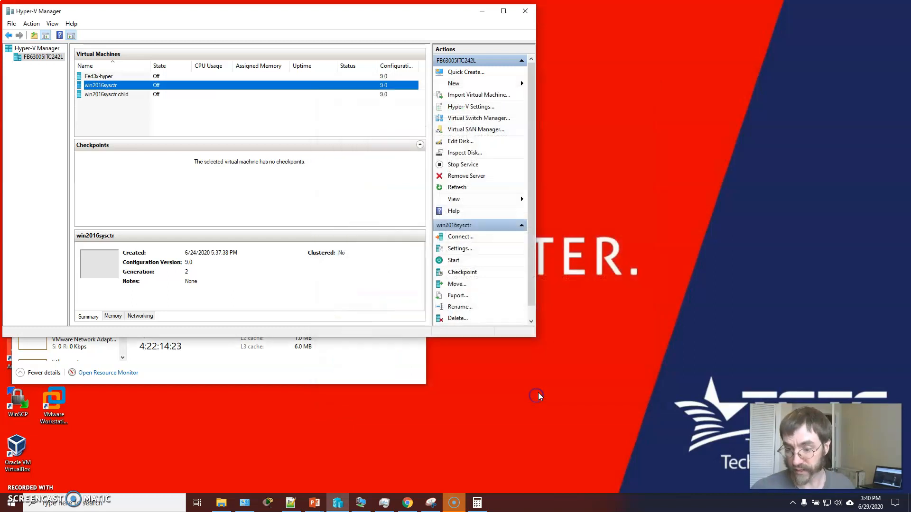
- Connect to the win2016sysctr virtual machine and start it
right_click(109, 88)
left_click(124, 97)
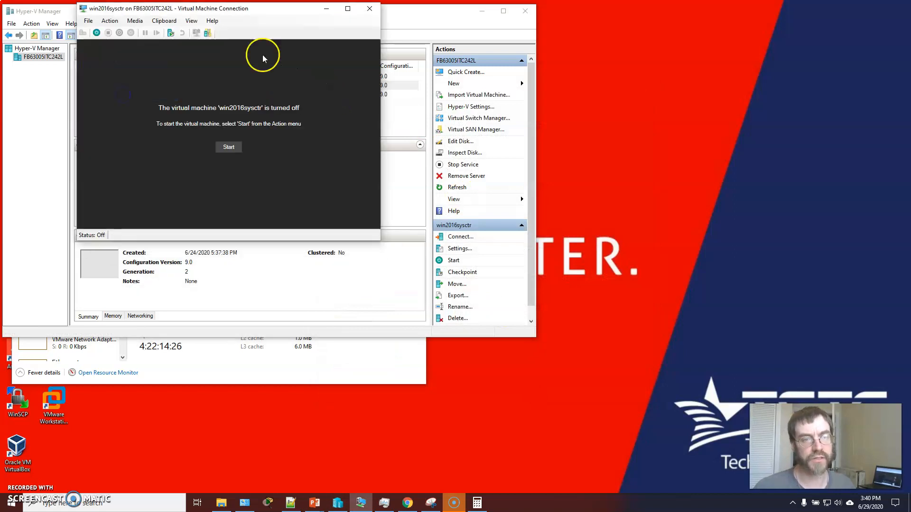
left_click(96, 34)
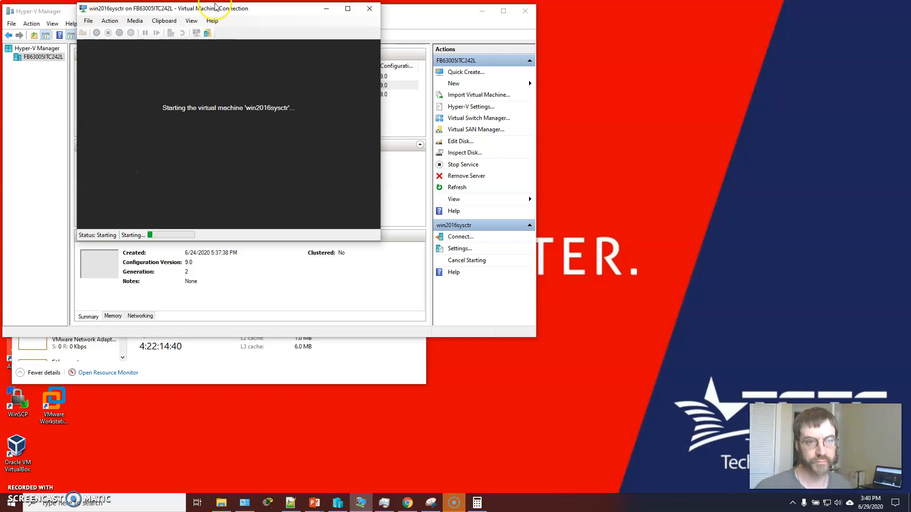
- Boot Windows Server 2016 in the win2016sysctr virtual machine, placing its connection window so the assigned memory in the host's Hyper-V Manager can be checked
left_click_drag(218, 9, 242, 37)
left_click(92, 302)
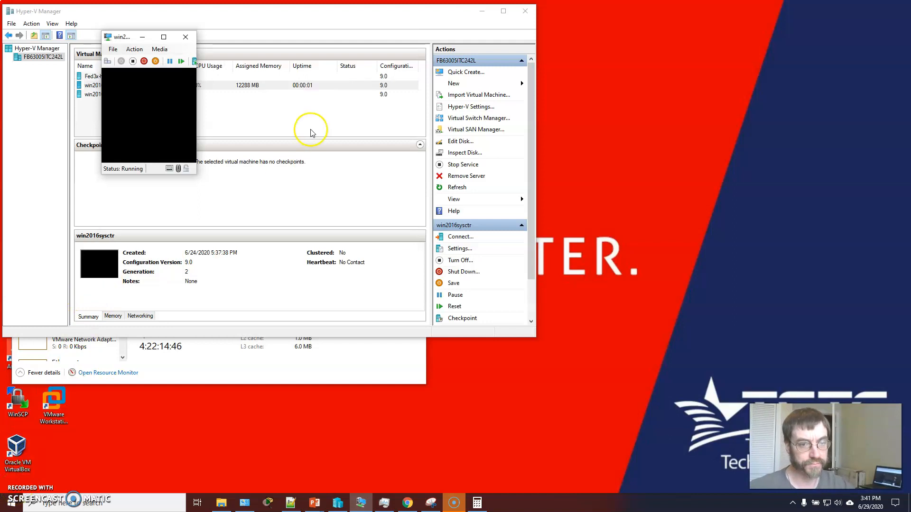
left_click_drag(130, 37, 224, 33)
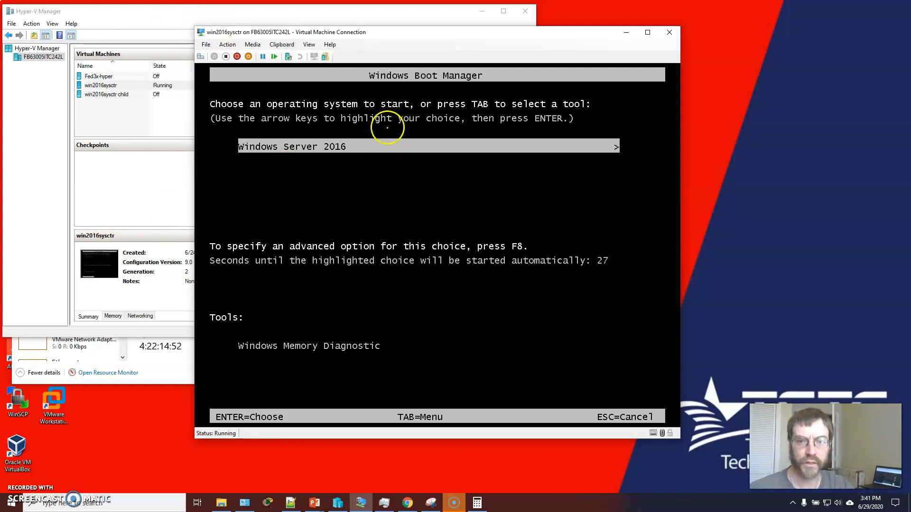
key("Return")
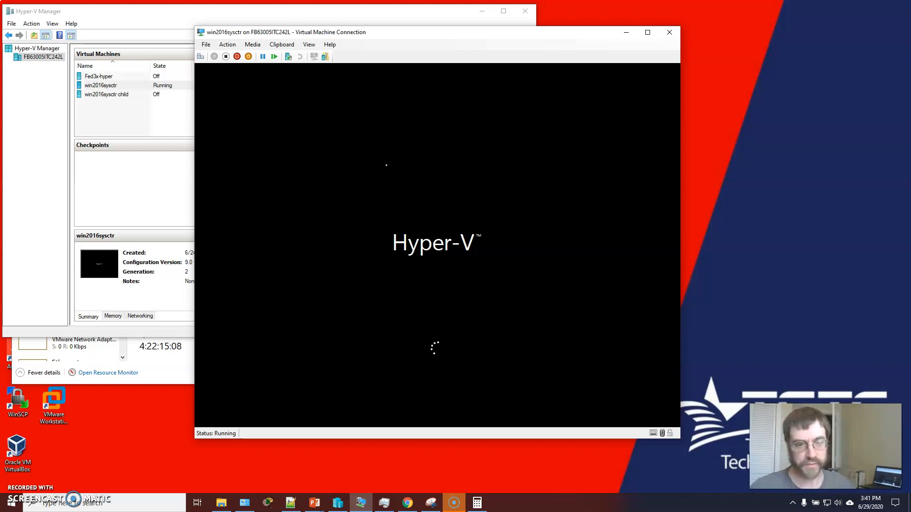
left_click_drag(394, 34, 499, 101)
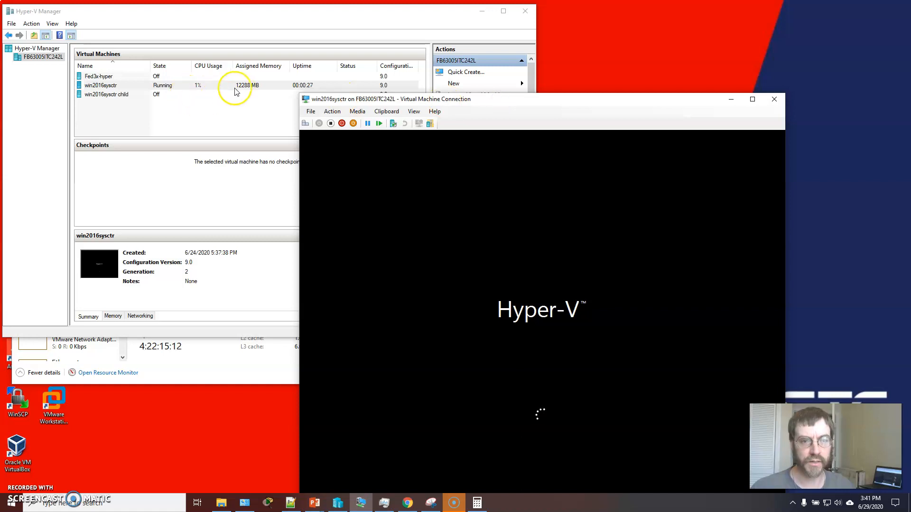
left_click_drag(398, 101, 286, 68)
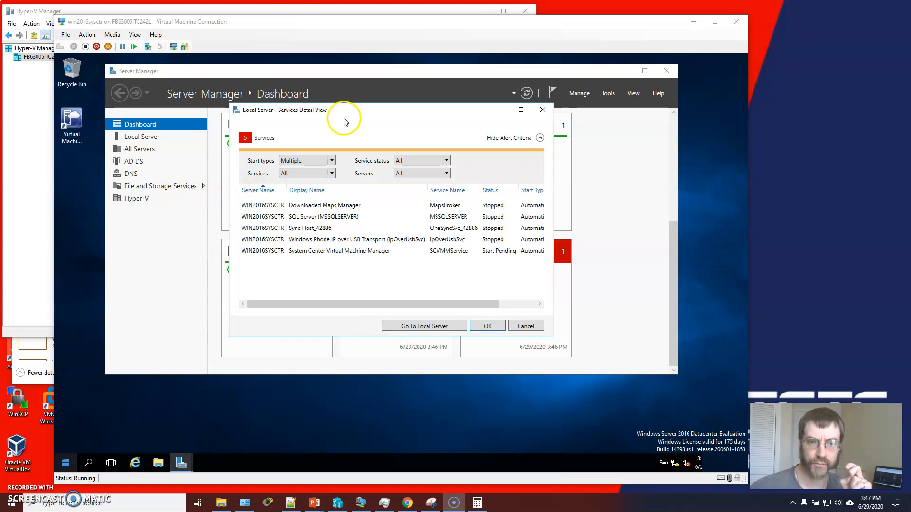
- Examine the status and start type of the Local Server's flagged services, including SQL Server and System Center Virtual Machine Manager, and close the detail view
left_click_drag(310, 109, 236, 114)
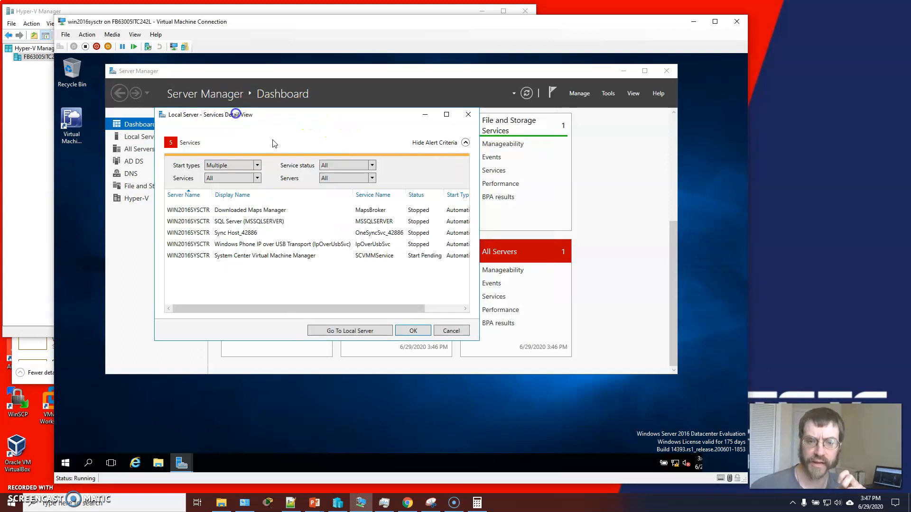
left_click(456, 307)
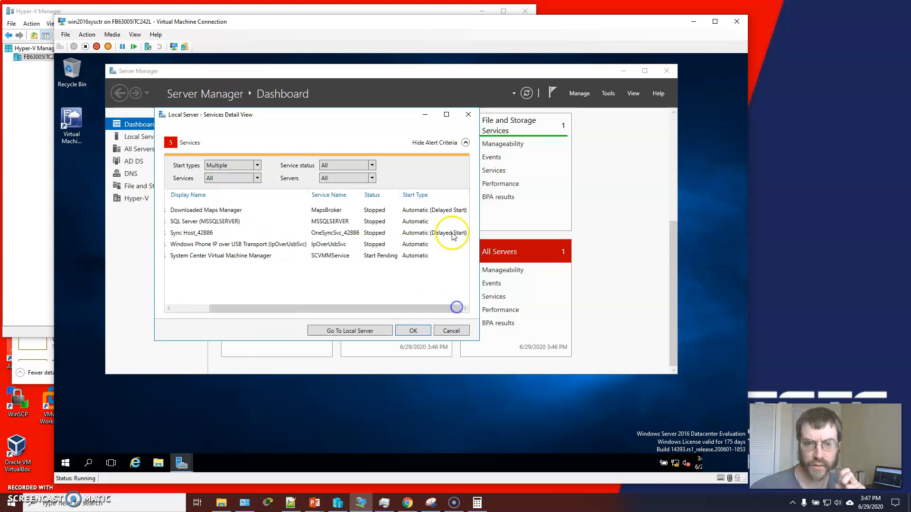
left_click(323, 223)
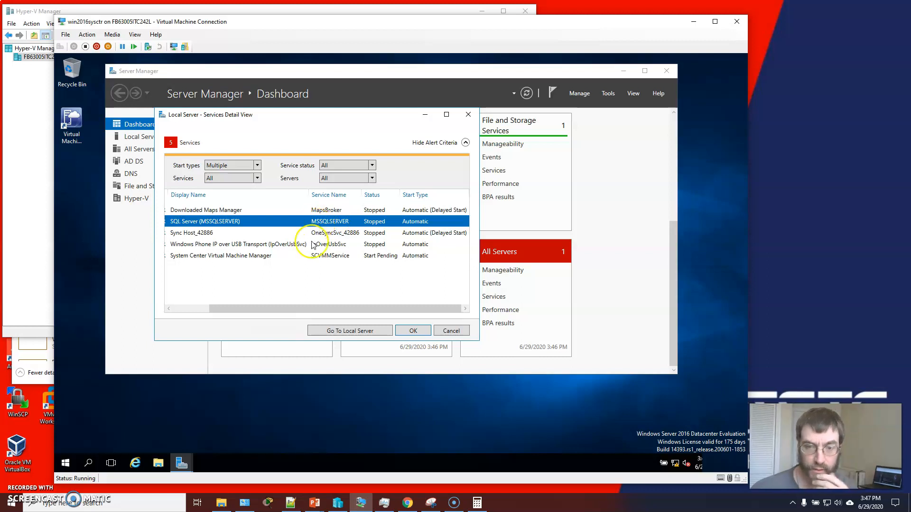
left_click(250, 257)
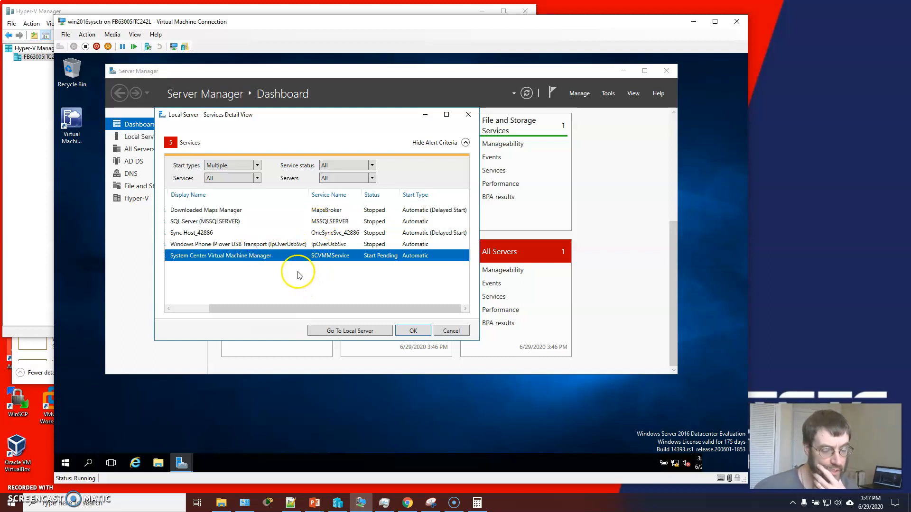
left_click(321, 222)
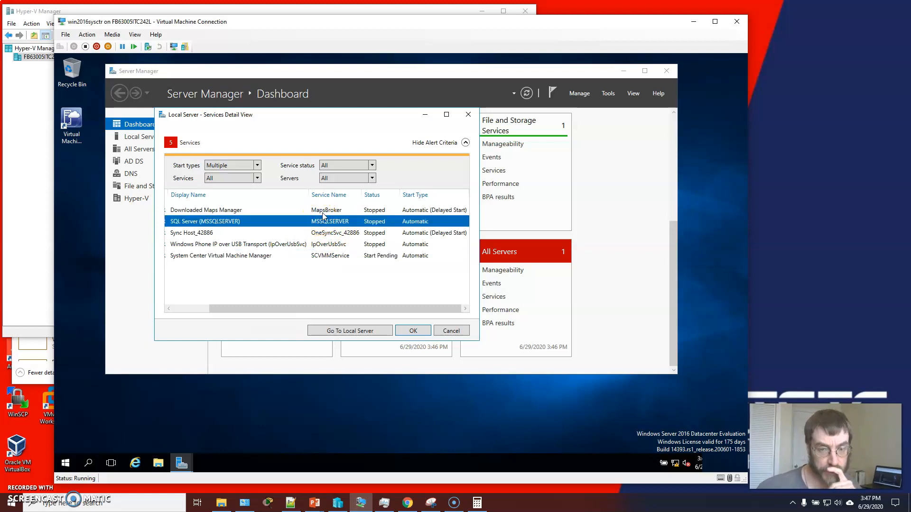
left_click(389, 217)
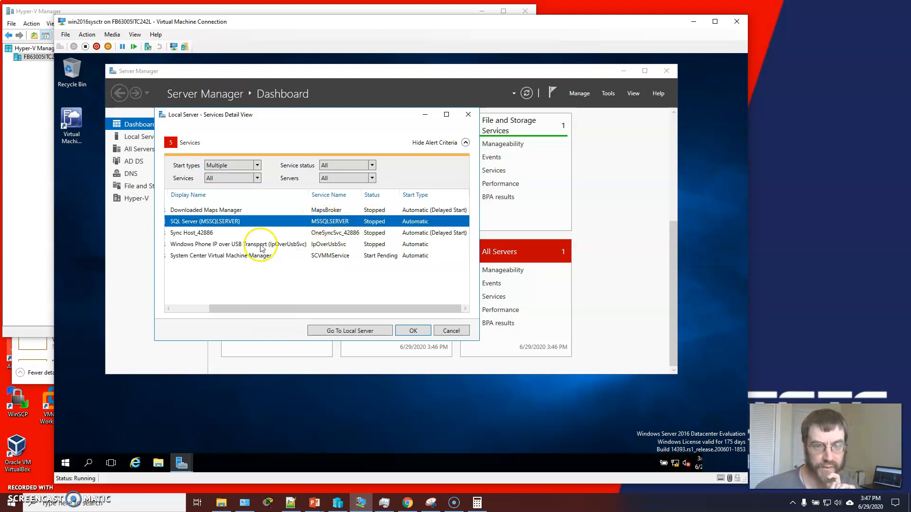
left_click_drag(290, 308, 208, 304)
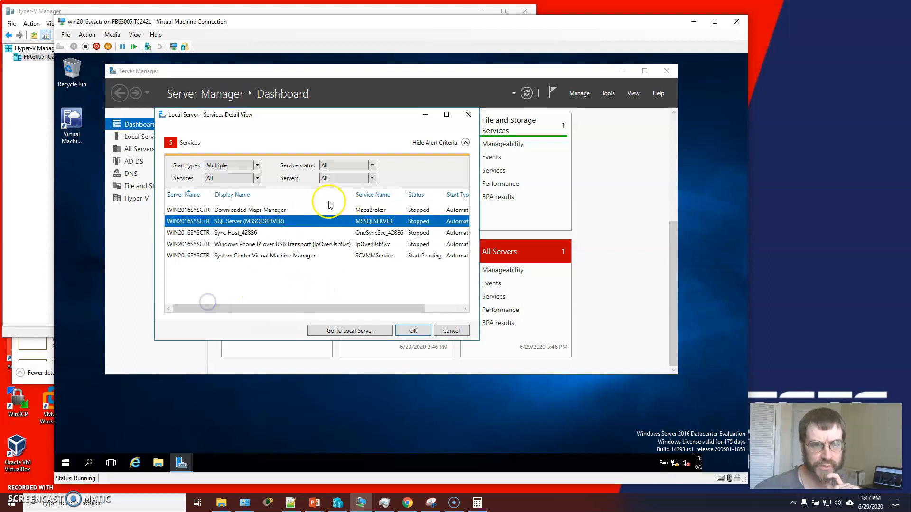
left_click(285, 210)
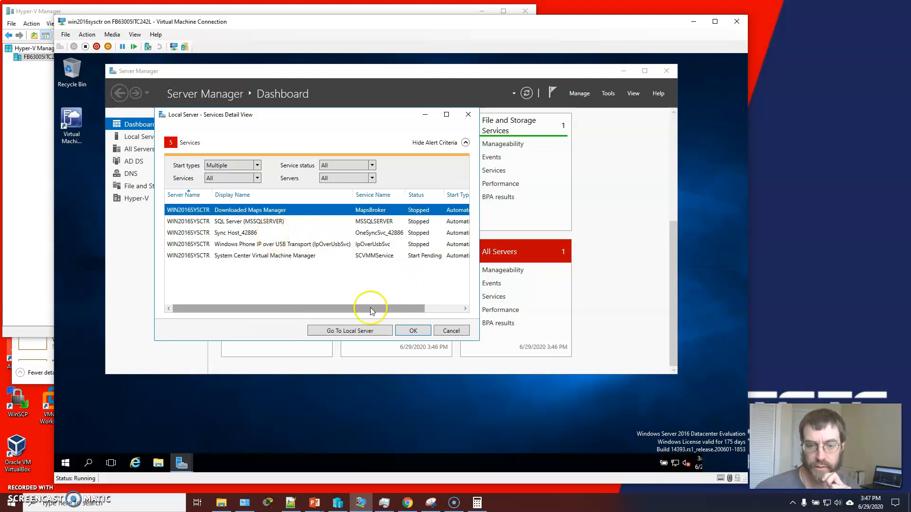
left_click(409, 332)
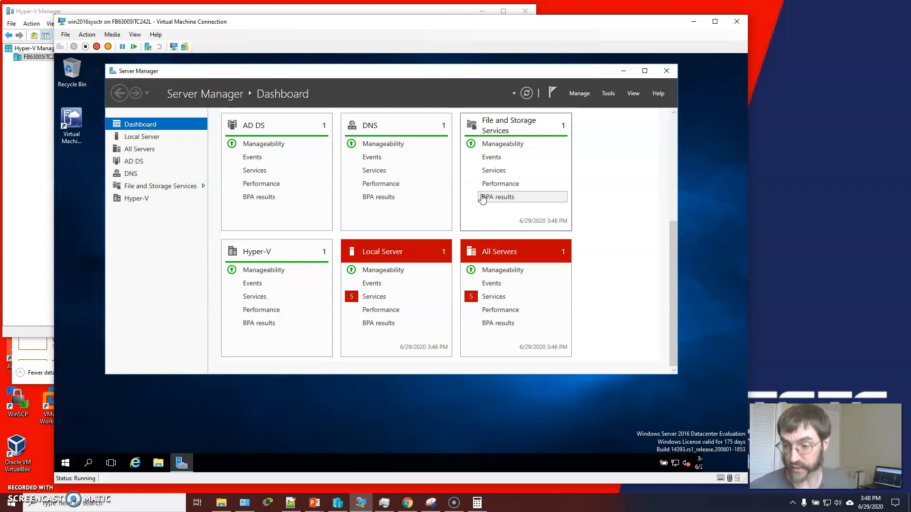
left_click(470, 198)
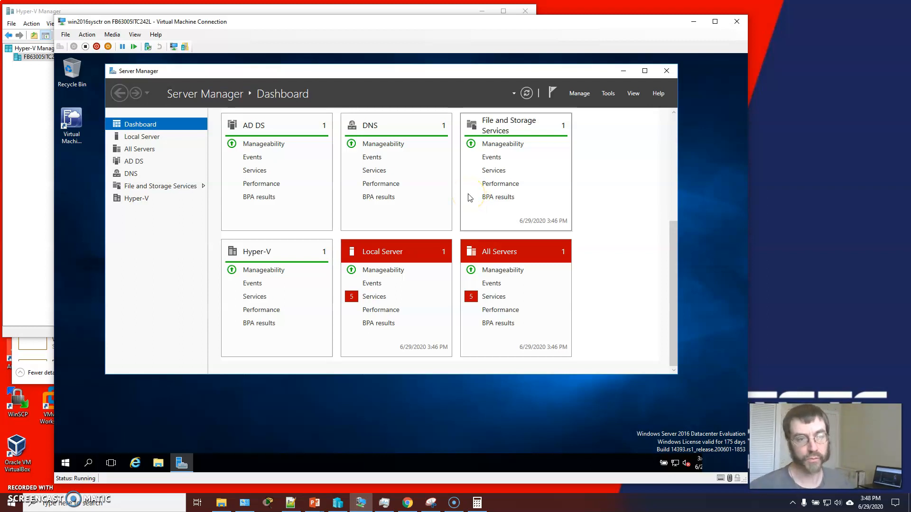
left_click(86, 35)
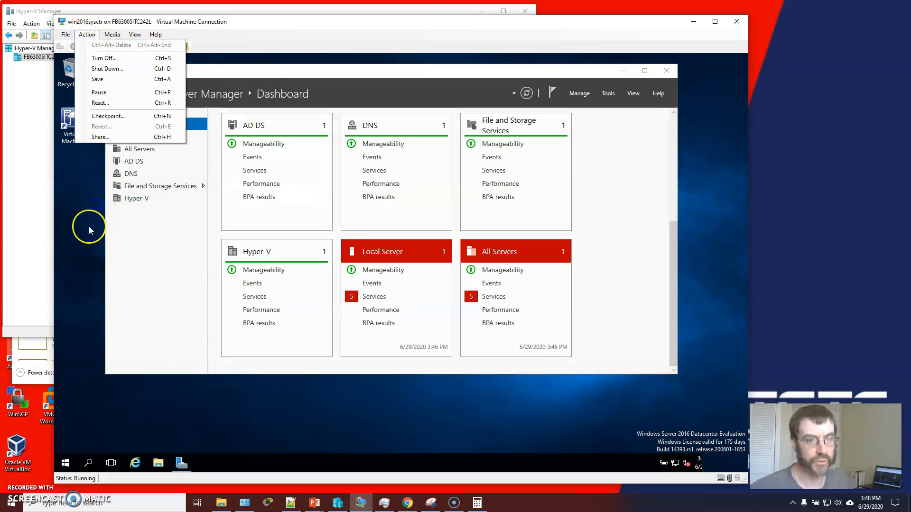
left_click_drag(423, 67, 459, 68)
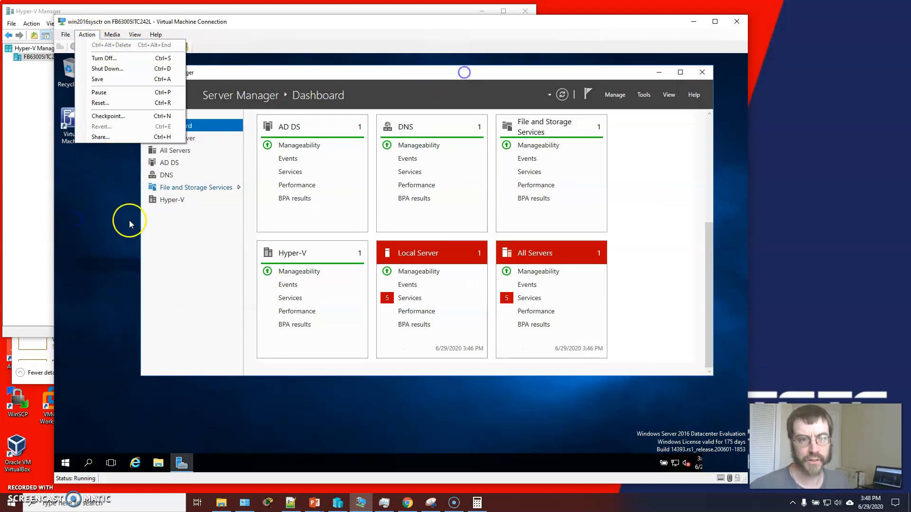
left_click(87, 35)
- Open Task Manager inside the win2016sysctr virtual machine and examine its memory performance
left_click(66, 463)
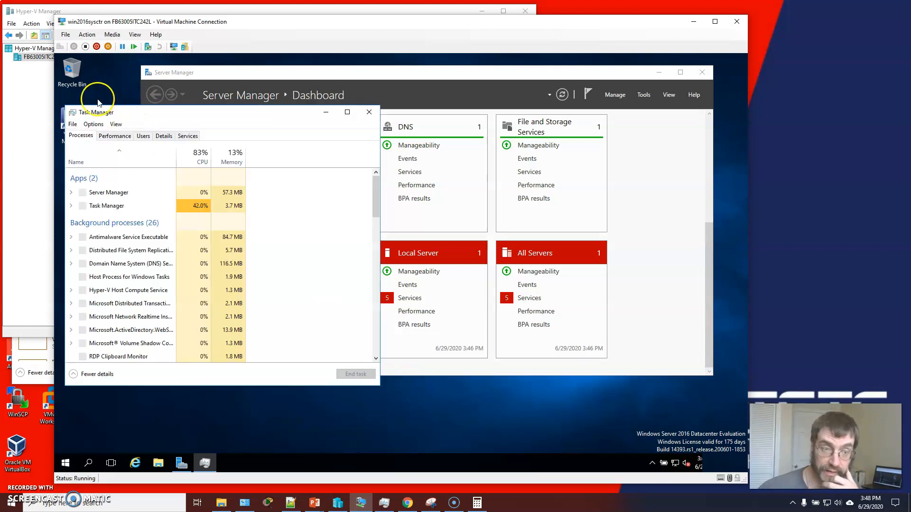
left_click(115, 136)
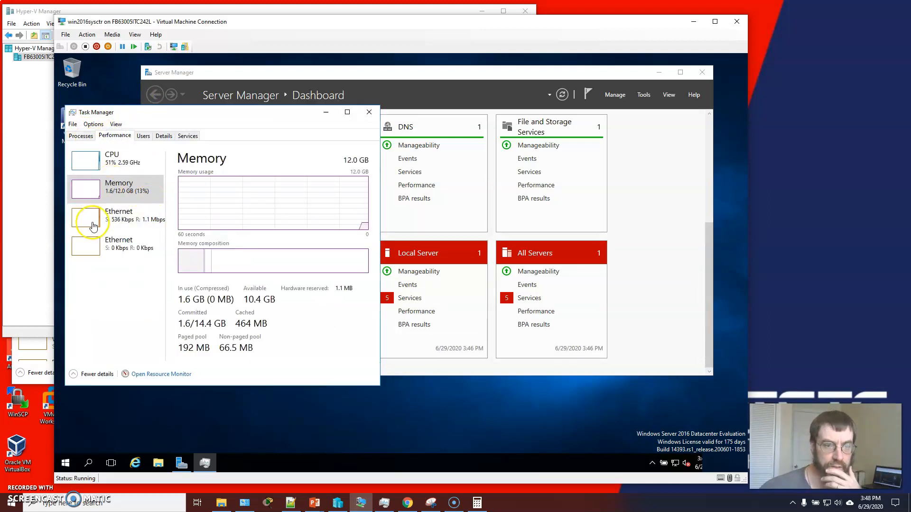
left_click(109, 201)
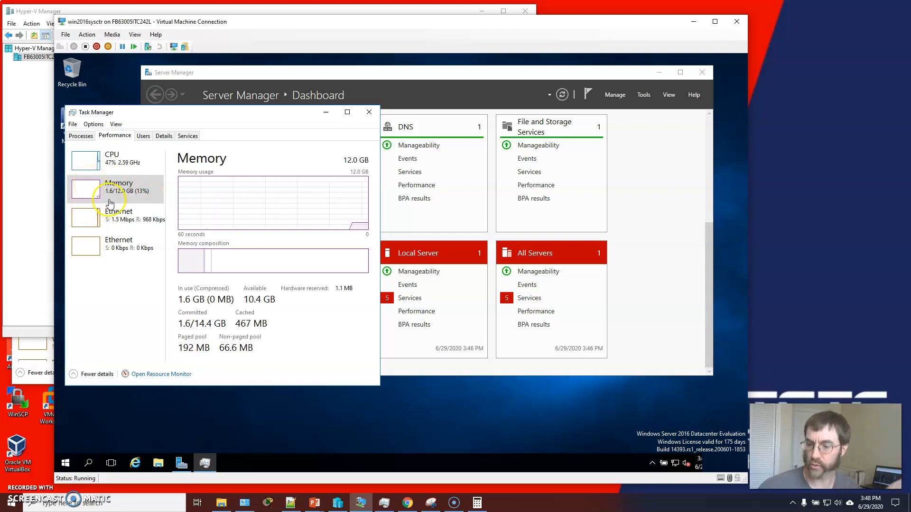
- Open Hyper-V Manager inside the win2016sysctr virtual machine and select the Windows Server 2016 VM on host WIN2016SYSCTR
left_click(62, 466)
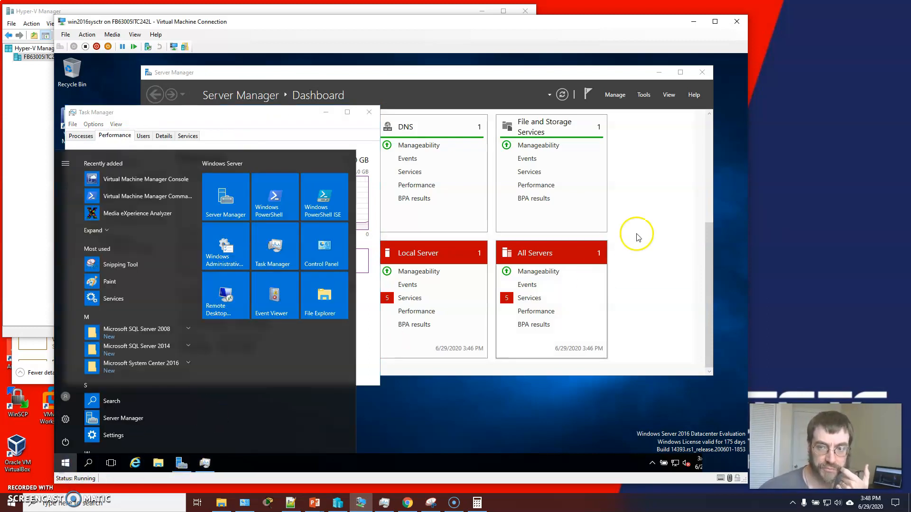
left_click(508, 81)
left_click(640, 96)
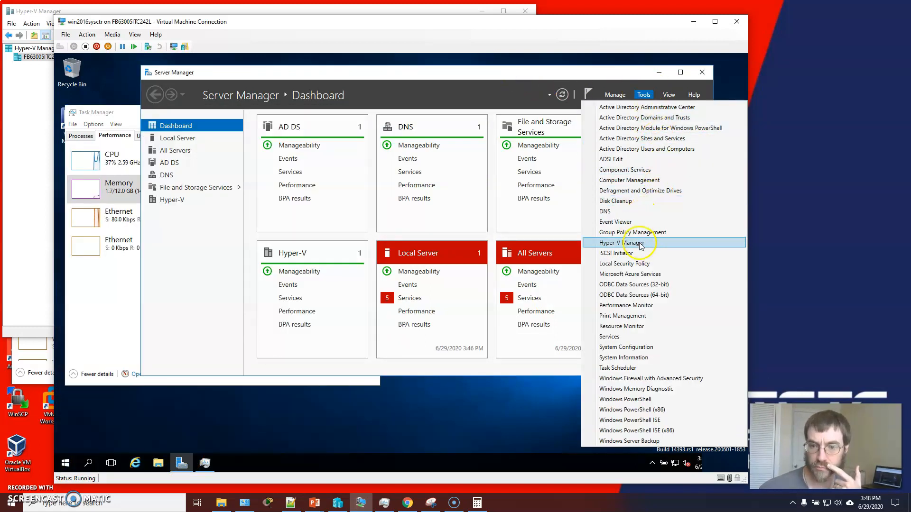
left_click(640, 244)
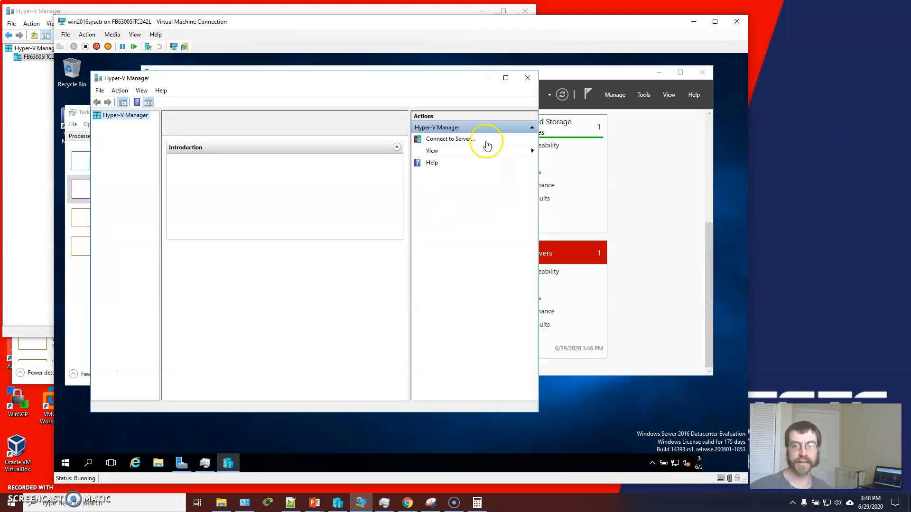
left_click(136, 125)
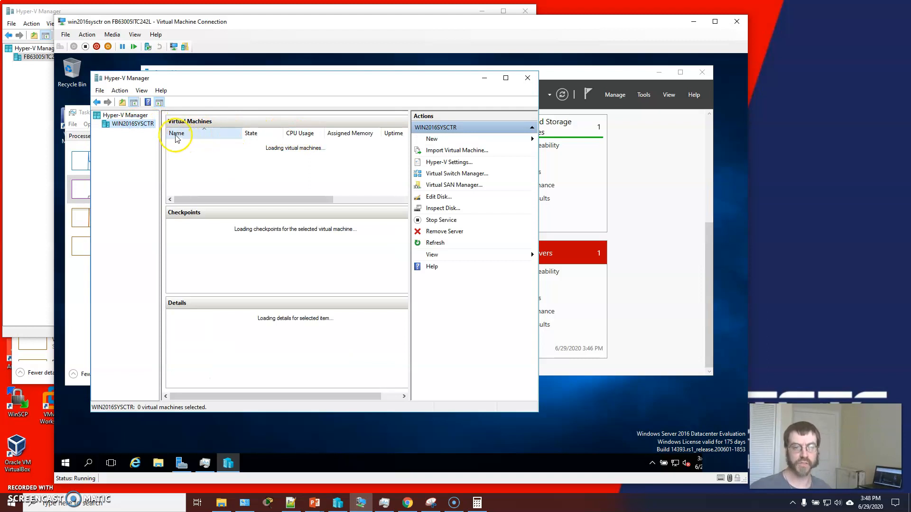
left_click(193, 144)
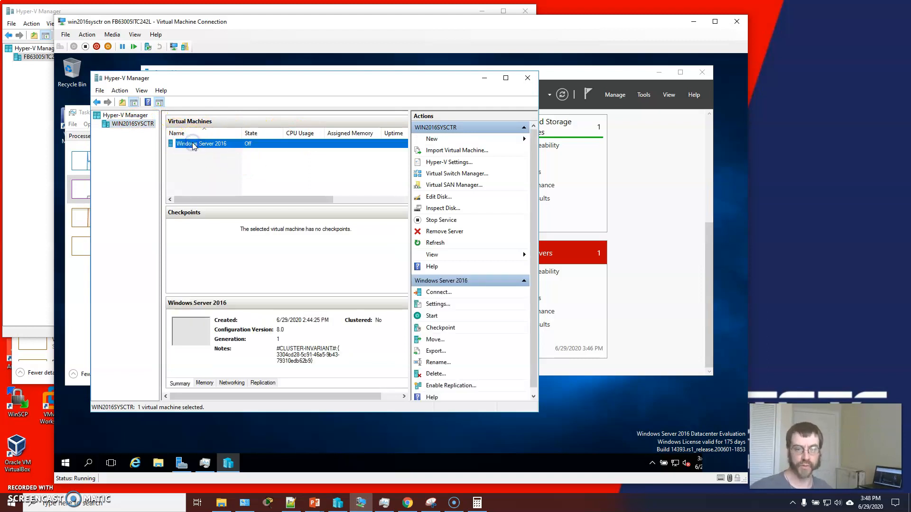
- Return to Server Manager and review the server and event information for the Hyper-V, DNS and AD DS roles
left_click_drag(392, 78, 415, 99)
left_click(669, 195)
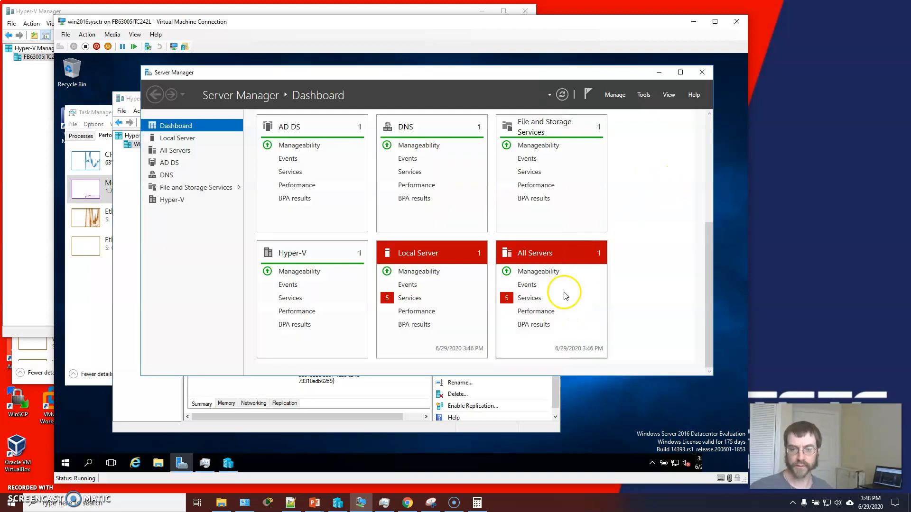
scroll(441, 277, "up", 3)
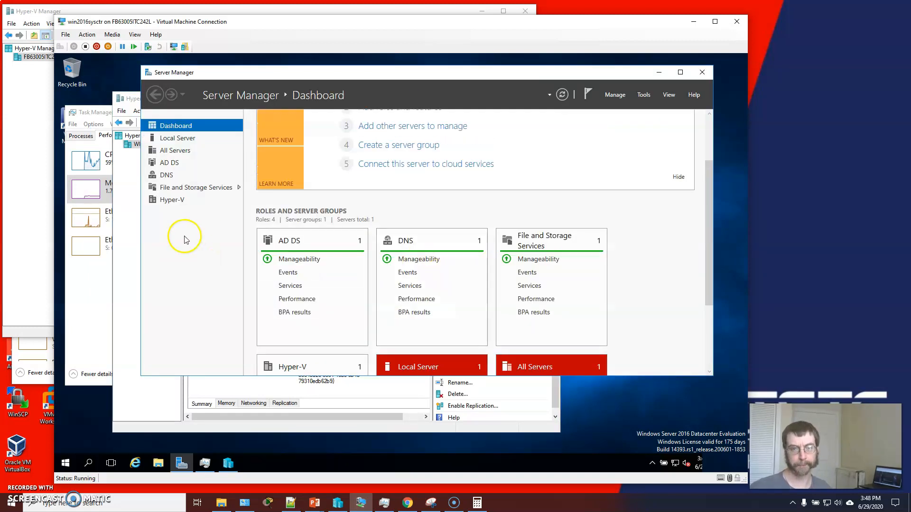
left_click(173, 199)
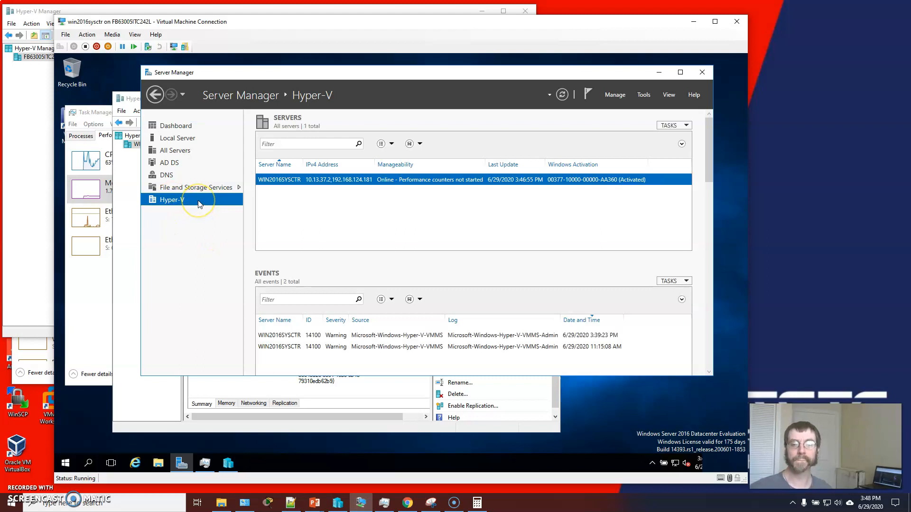
left_click(167, 177)
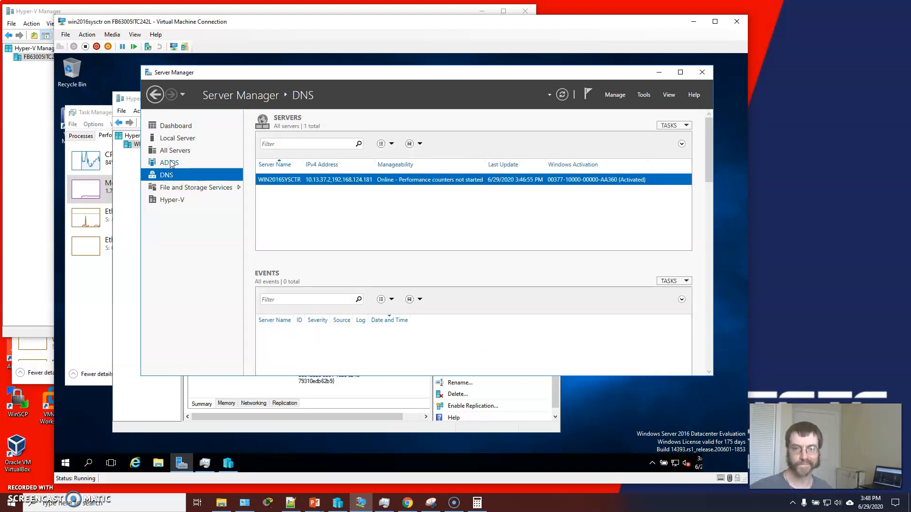
left_click(171, 164)
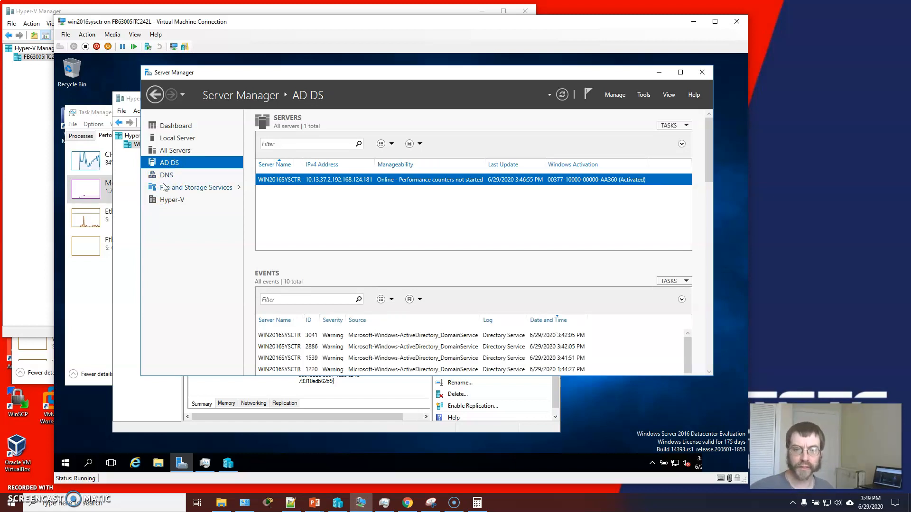
left_click(324, 184)
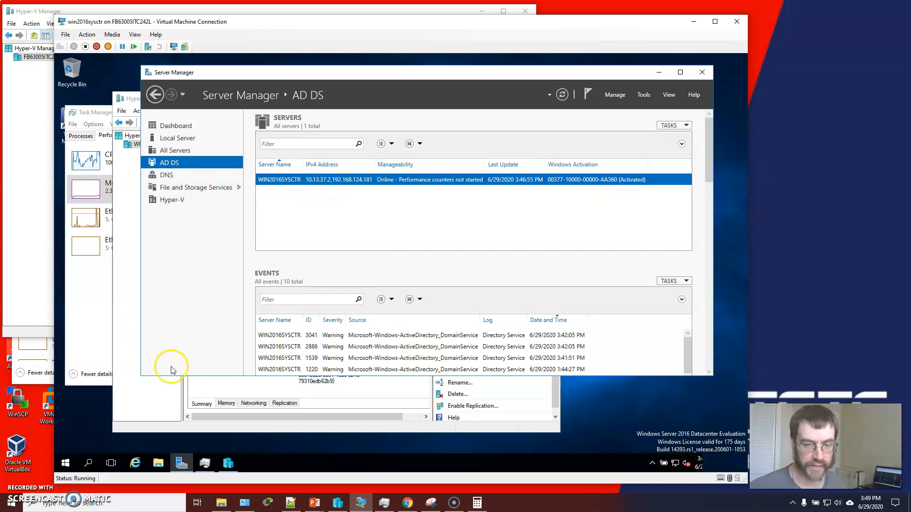
- Open DNS Manager from Server Manager and show the zones and forwarders of the WIN2016SYSCTR server
left_click(156, 175)
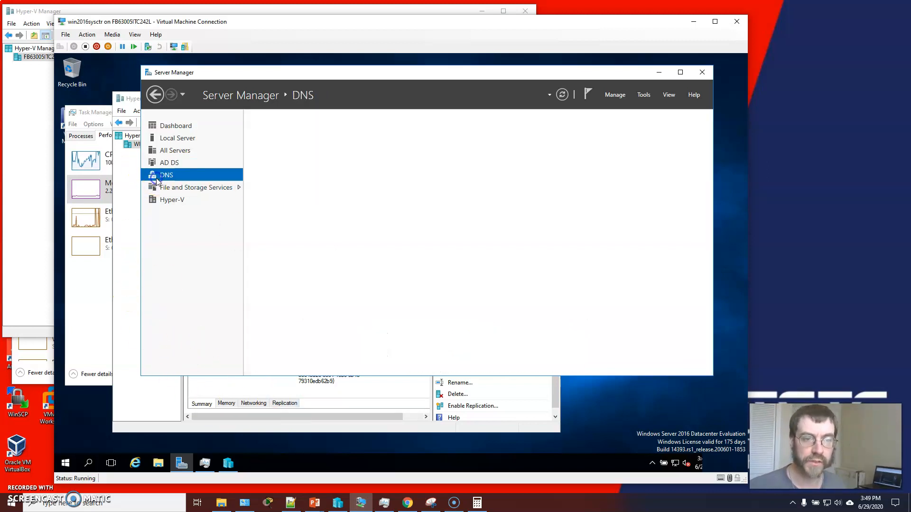
left_click(644, 94)
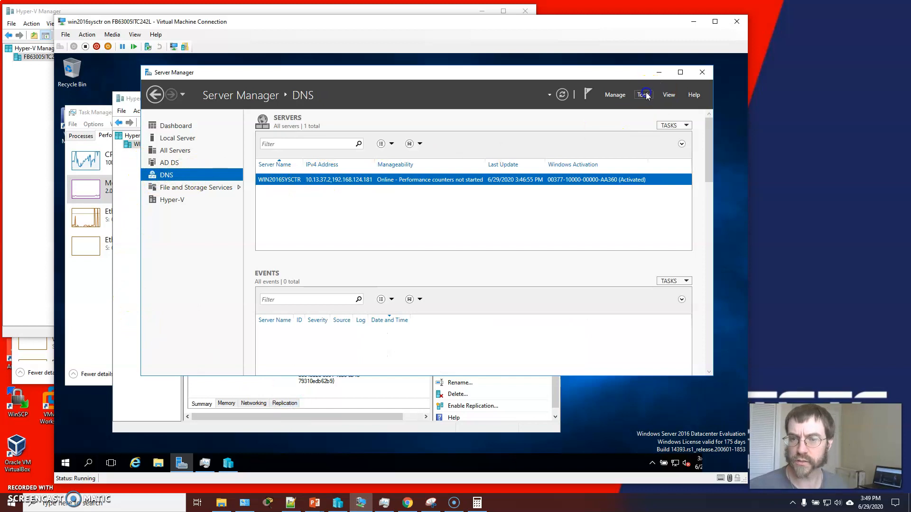
left_click(626, 210)
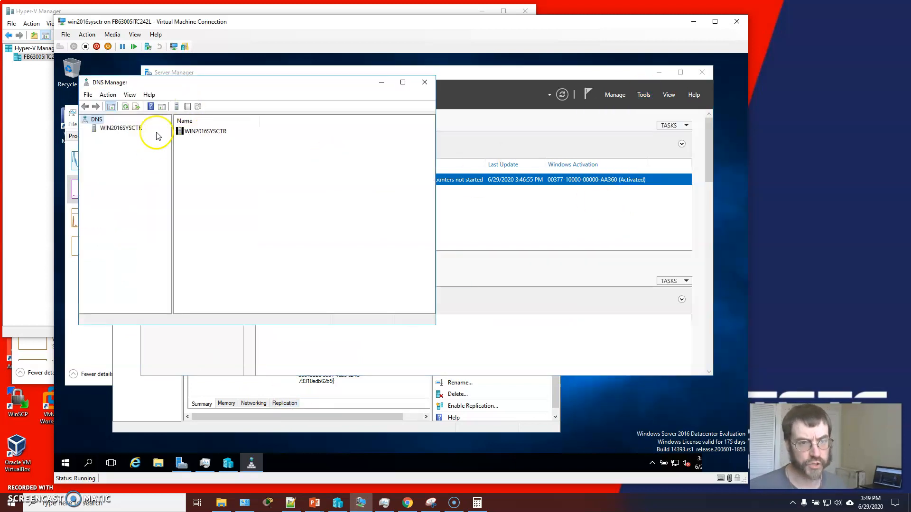
left_click(195, 131)
left_click(97, 128)
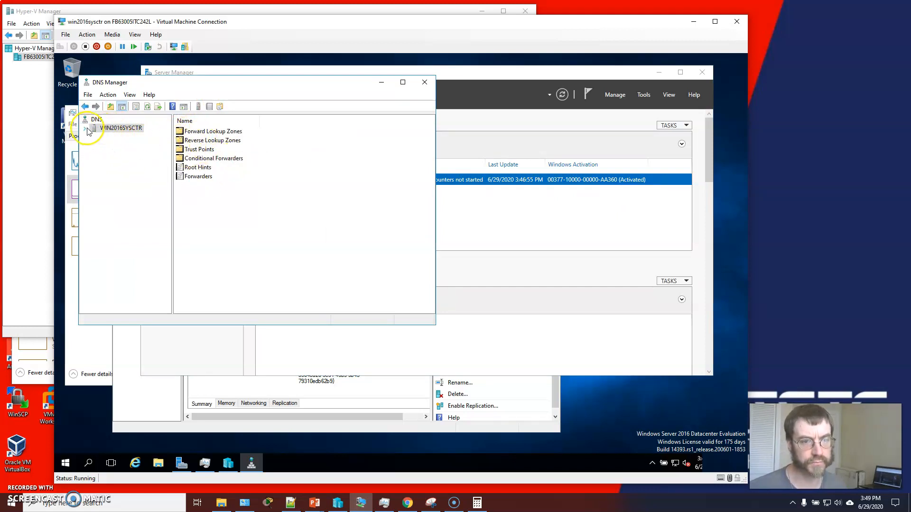
- Expand the forward lookup zones of WIN2016SYSCTR in DNS Manager and show the records of the stc.local zone
left_click(87, 130)
left_click(95, 137)
left_click(102, 153)
left_click(126, 155)
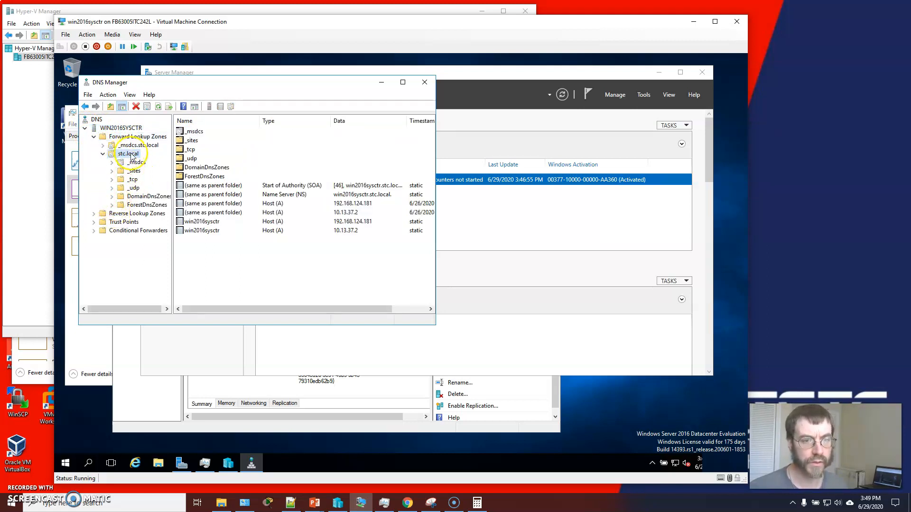
- Inspect the win2016sysctr host (A) records and the 192.168.124.181 record's properties without changes, and close DNS Manager
left_click(200, 230)
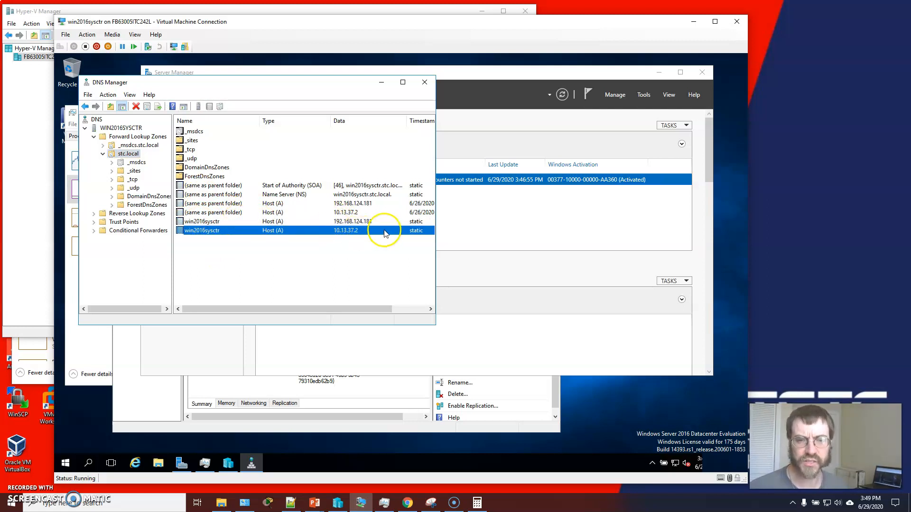
left_click(352, 223)
double_click(339, 222)
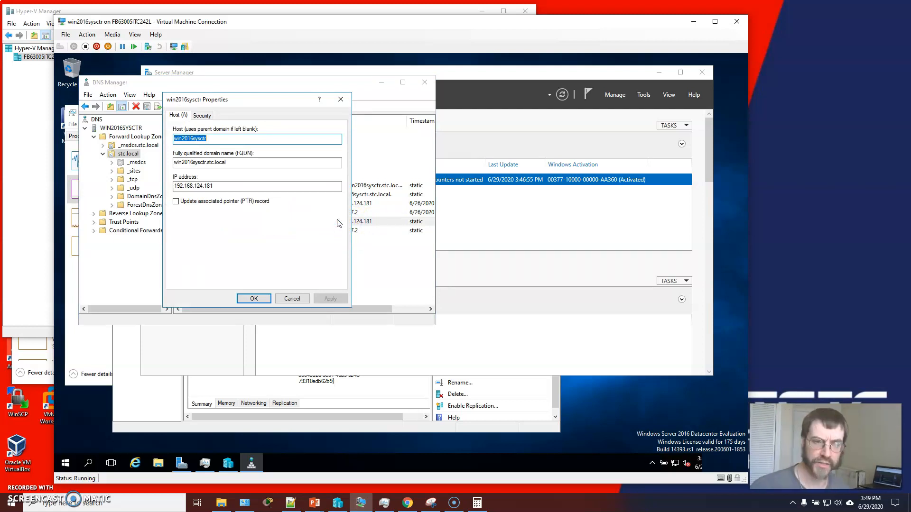
left_click(291, 298)
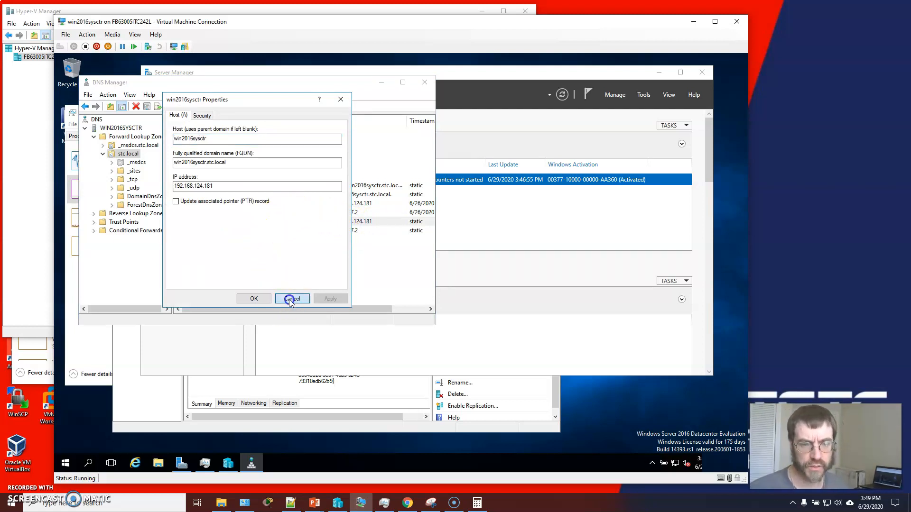
left_click(423, 83)
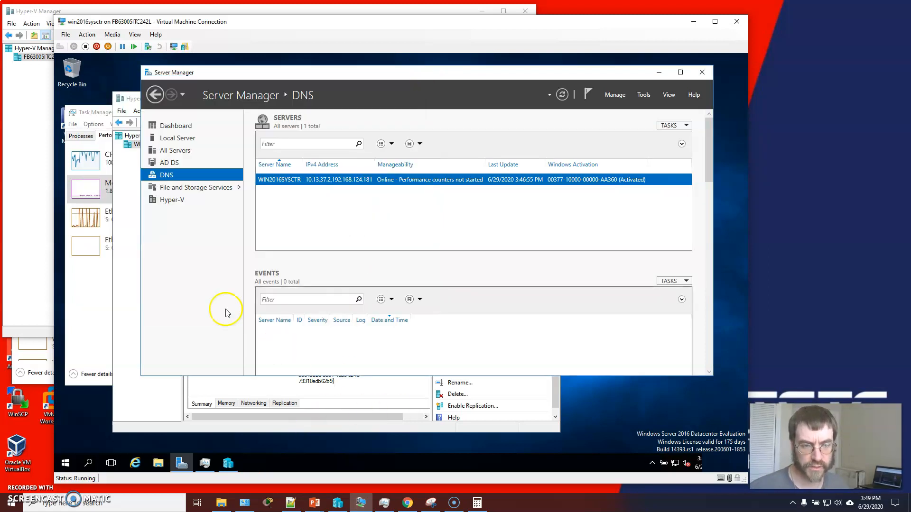
- Return to the Server Manager dashboard and examine the System Center Virtual Machine Manager service among the Local Server service alerts
left_click(126, 258)
left_click(514, 87)
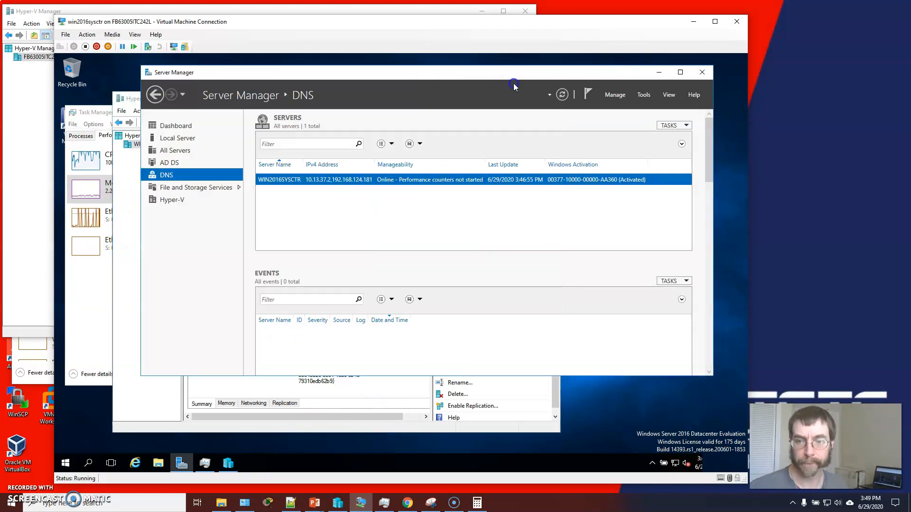
left_click(172, 125)
left_click(179, 139)
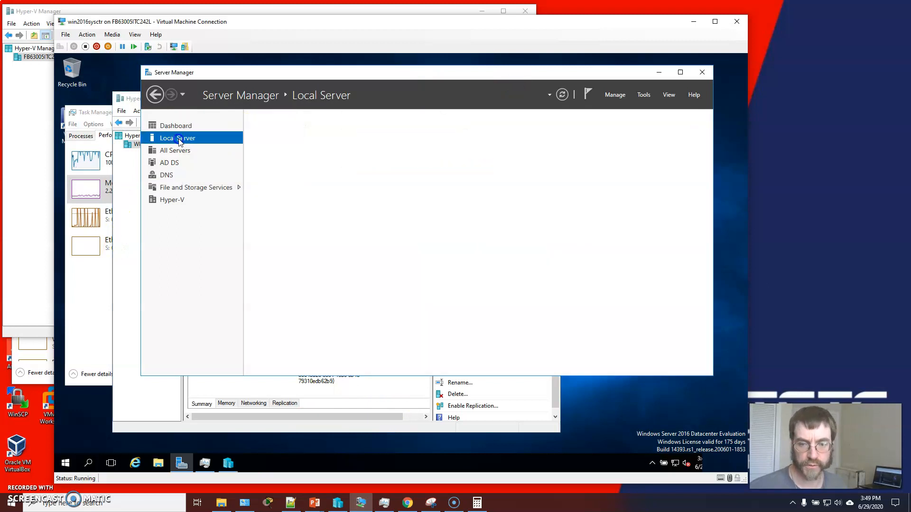
left_click(174, 126)
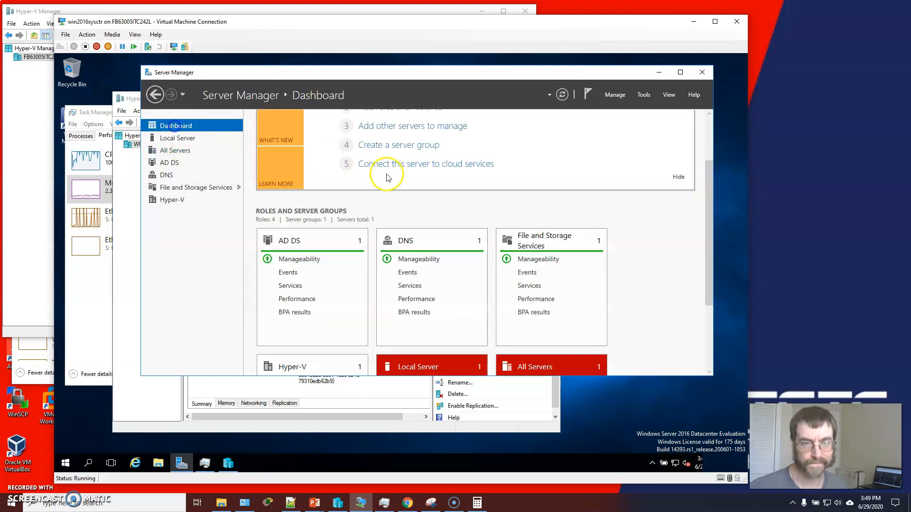
scroll(492, 224, "down", 3)
left_click(404, 299)
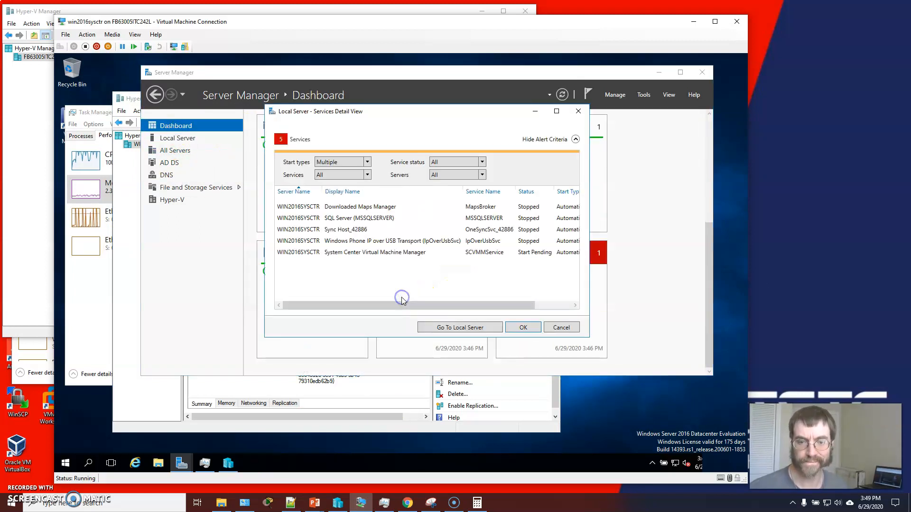
left_click(427, 241)
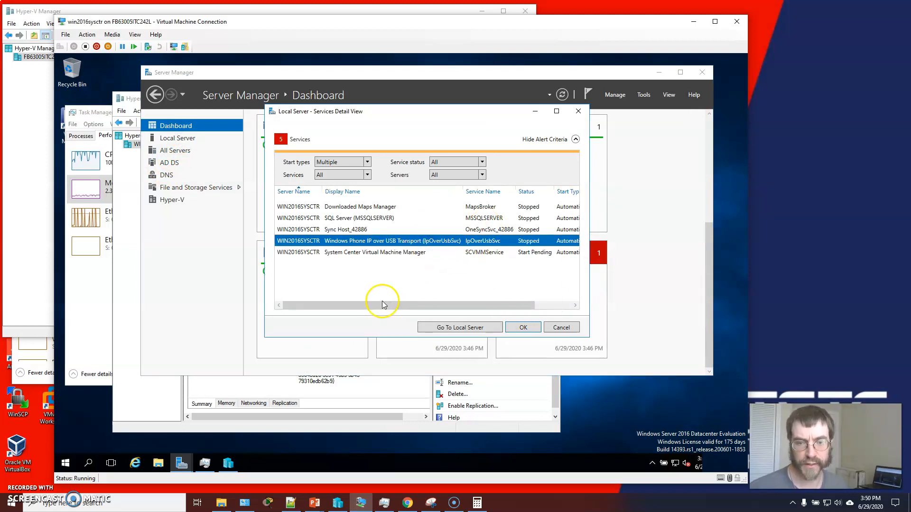
left_click(382, 252)
right_click(383, 253)
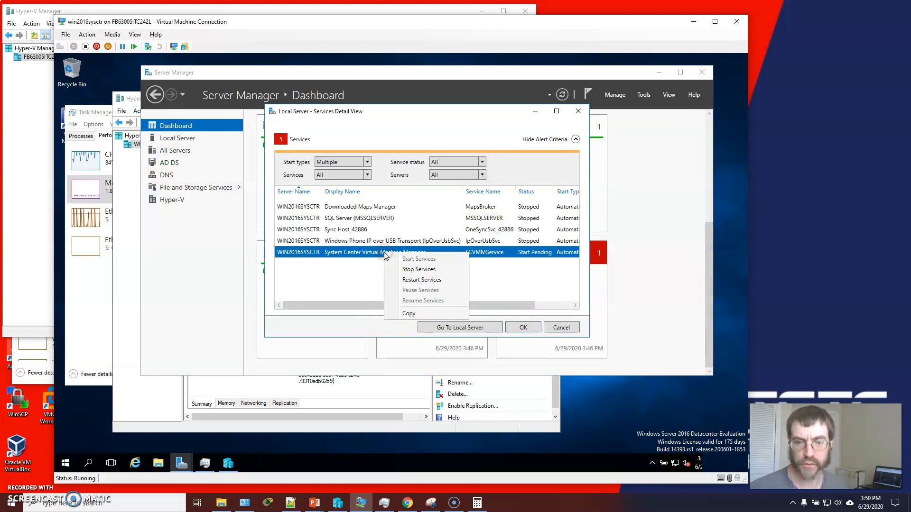
mouse_move(350, 304)
left_mouse_down()
mouse_move(488, 309)
mouse_move(348, 304)
left_mouse_up()
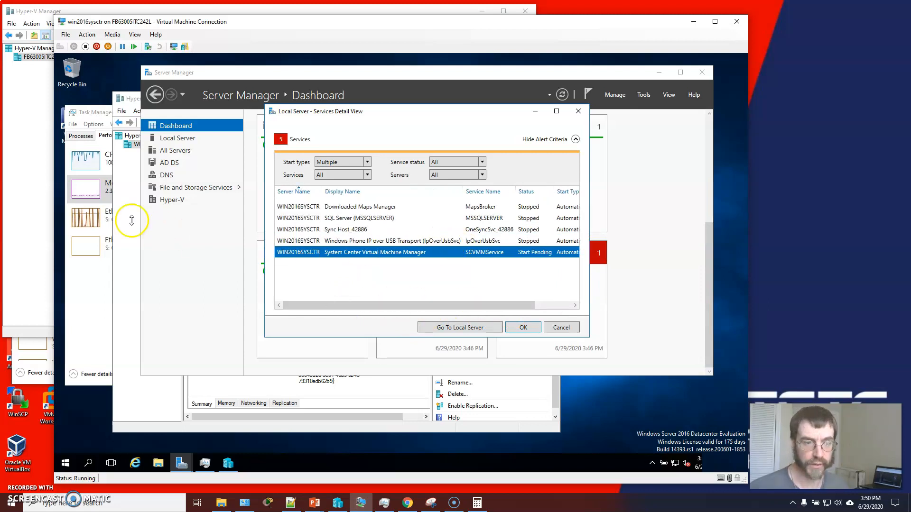
- Move Task Manager off the desktop shortcut, close the services detail view and launch the Virtual Machine Manager Console
left_click_drag(99, 114, 128, 112)
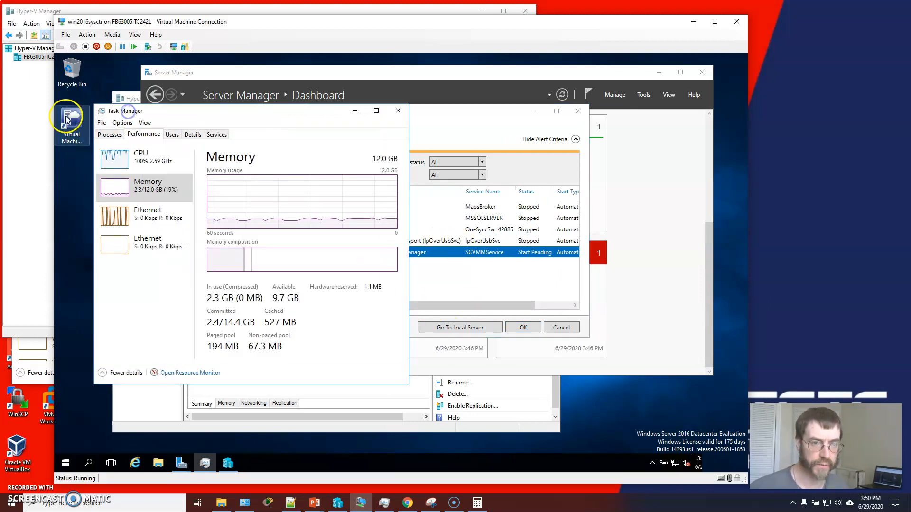
left_click(353, 75)
left_click(578, 111)
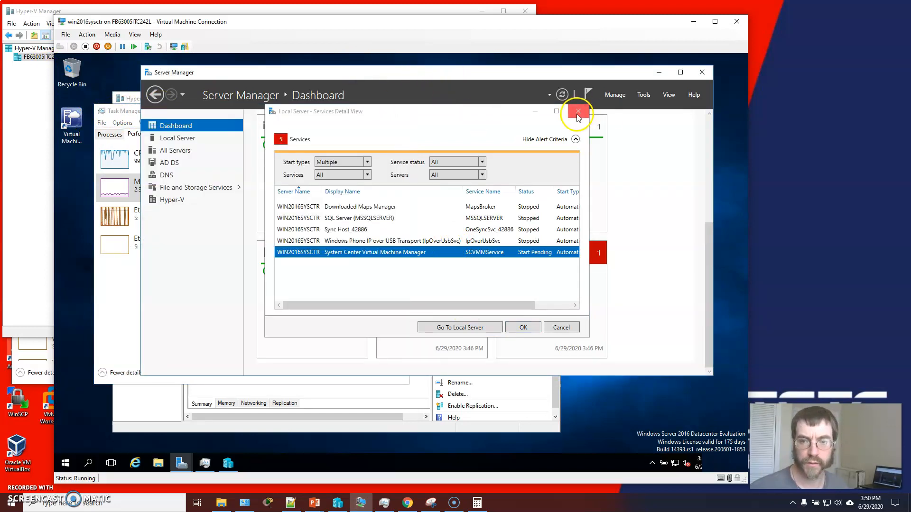
left_click(76, 126)
double_click(76, 126)
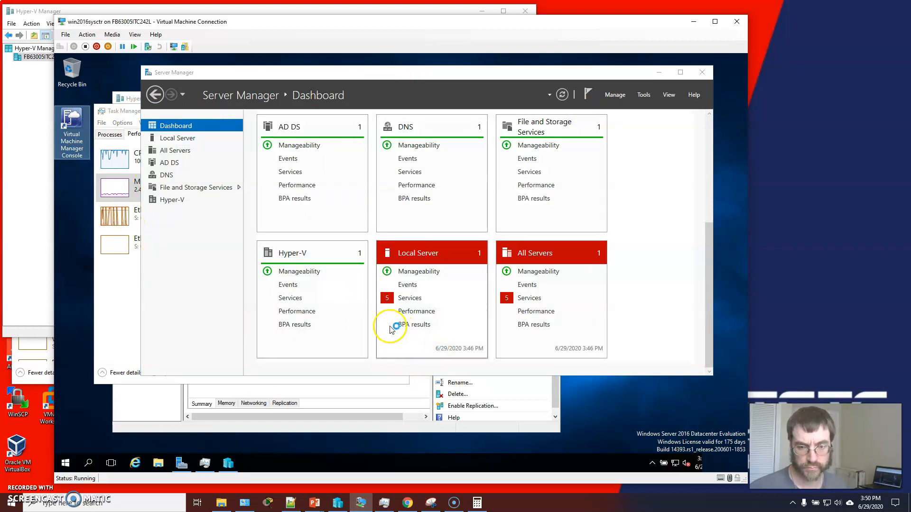
- Start the SQL Server (MSSQLSERVER) service from the Local Server services detail view and select the System Center Virtual Machine Manager service
left_click(407, 297)
right_click(355, 219)
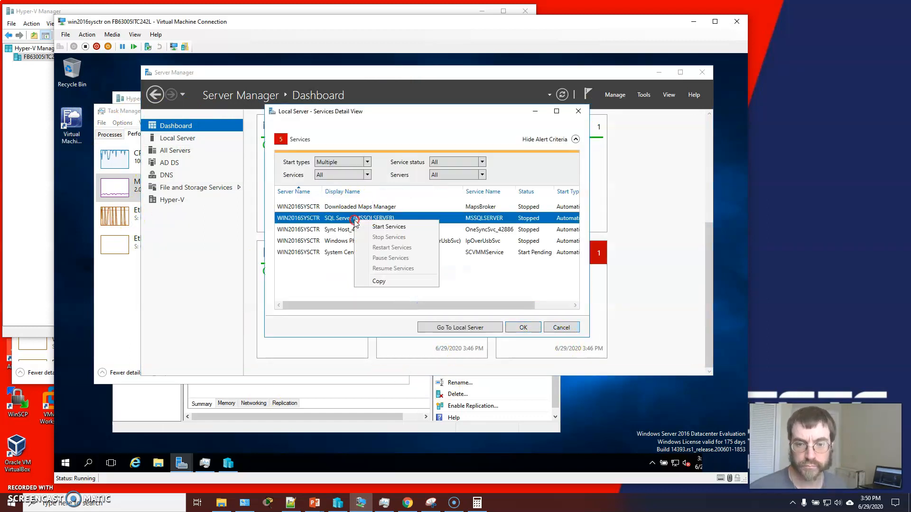
left_click(399, 227)
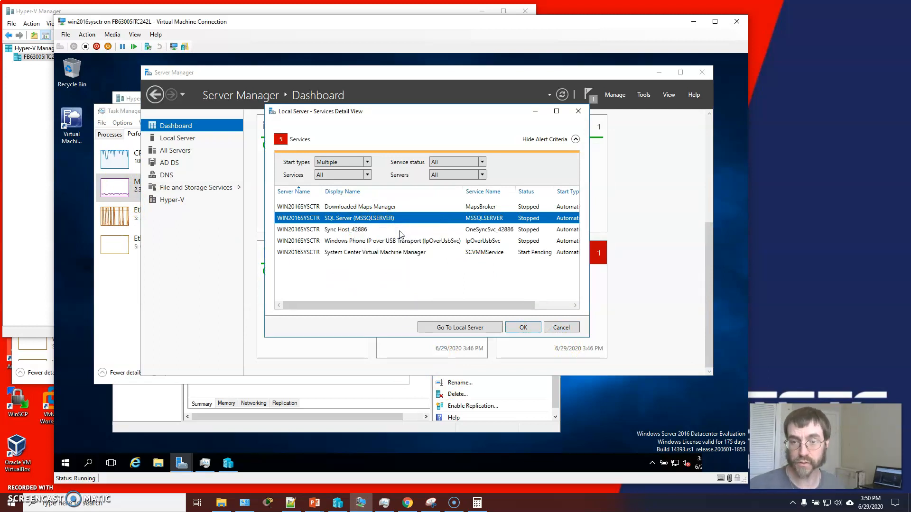
mouse_move(489, 306)
left_mouse_down()
mouse_move(563, 307)
mouse_move(494, 303)
left_mouse_up()
left_click(513, 252)
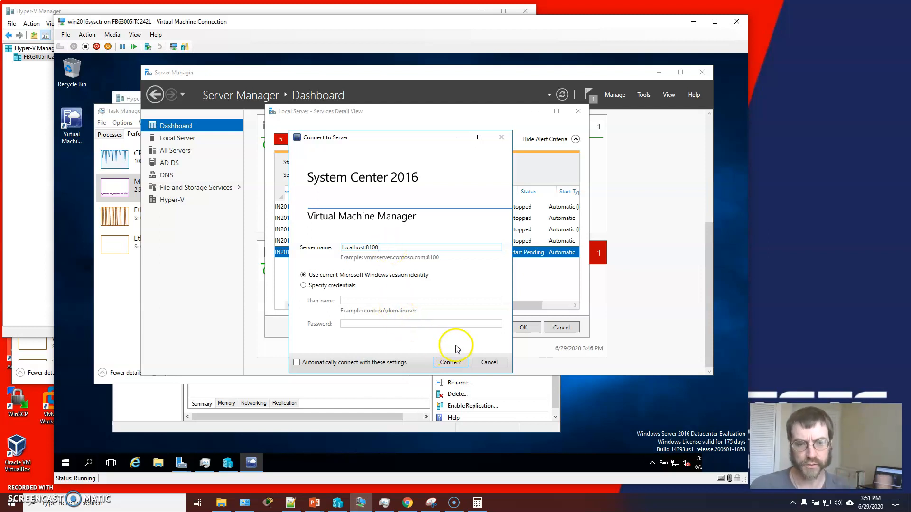
- Try to connect the console to localhost:8100 with the current Windows session identity, placing the connection and services windows side by side
left_click(453, 359)
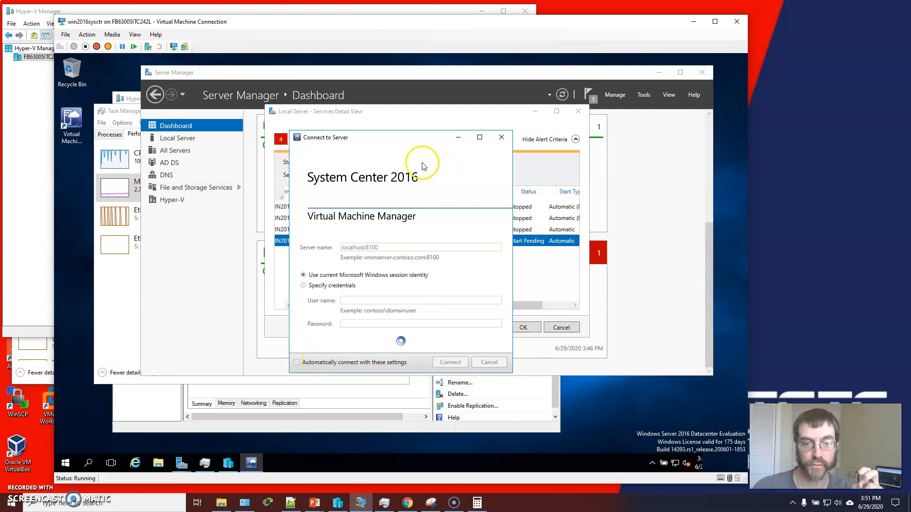
left_click_drag(407, 138, 258, 138)
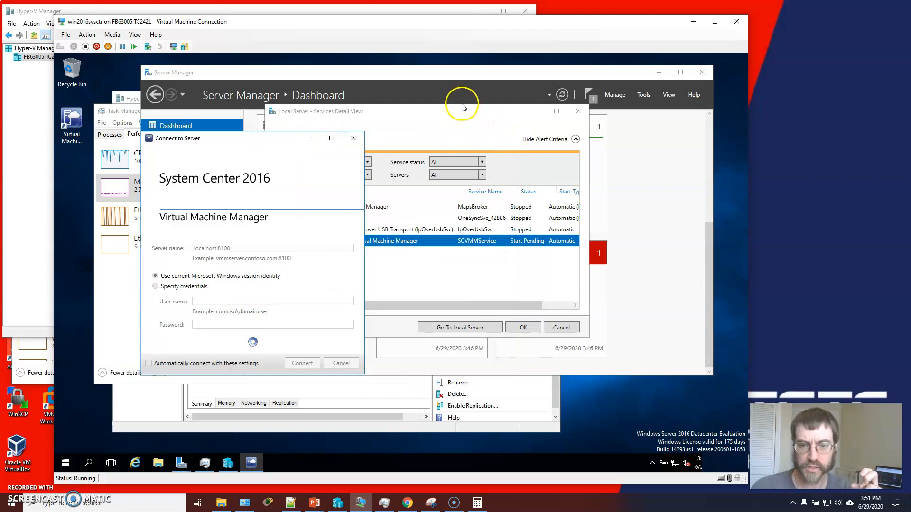
left_click_drag(544, 119, 545, 118)
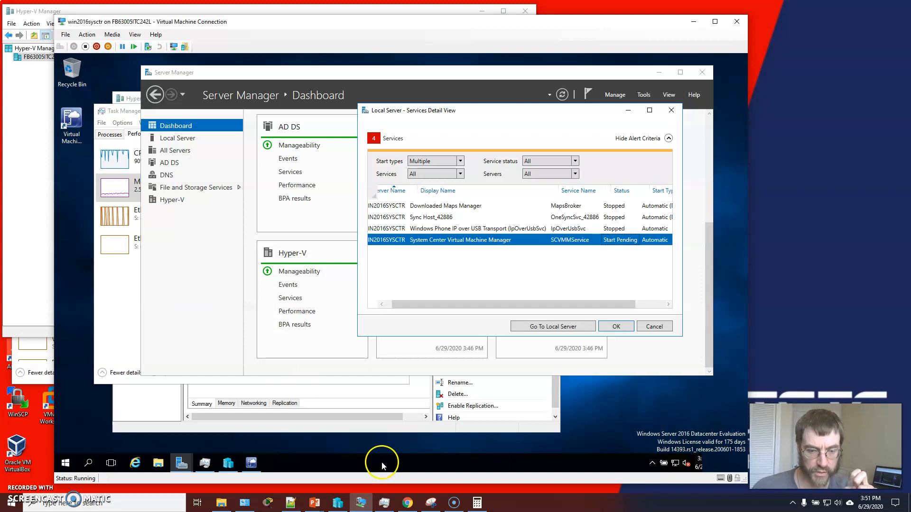
- Review the VMM port configuration capture in the Snipping Tool on the host and return to the win2016sysctr virtual machine
left_click(251, 462)
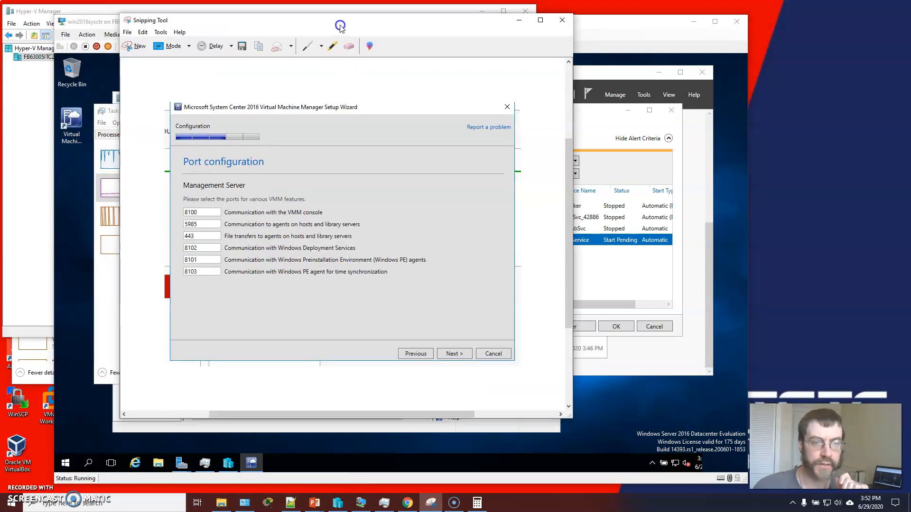
left_click_drag(342, 21, 239, 30)
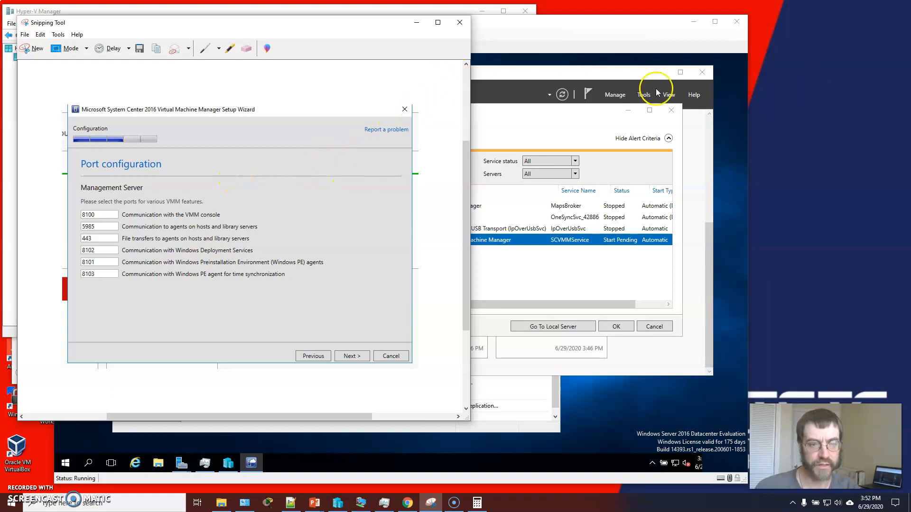
key("alt+Tab")
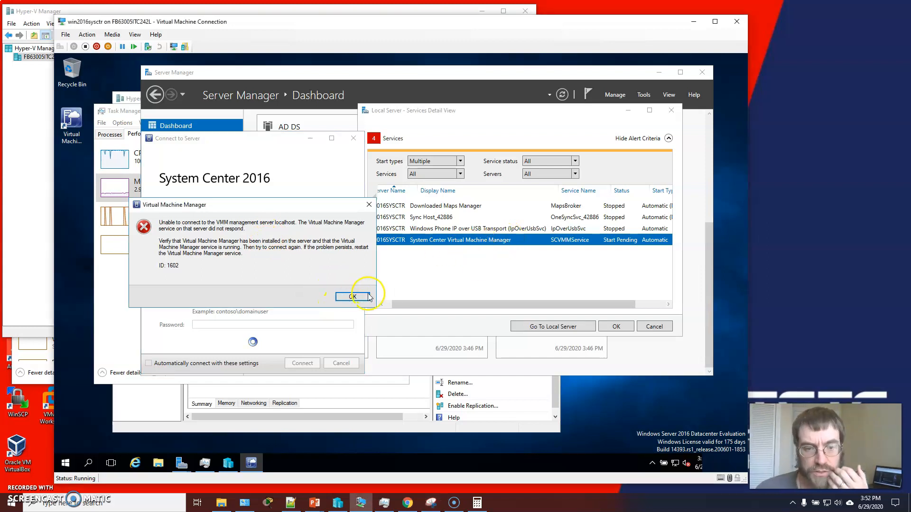
- Restart the System Center Virtual Machine Manager service from the Local Server services detail view
left_click(401, 272)
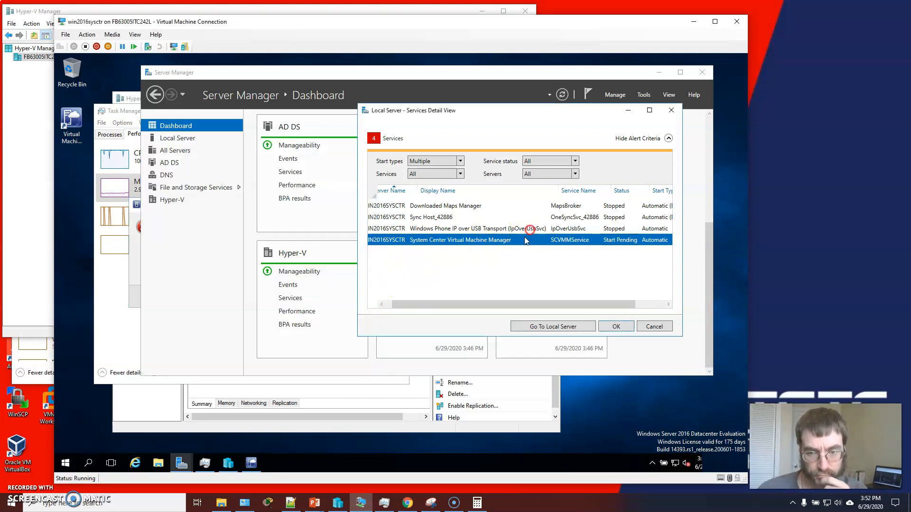
right_click(518, 242)
left_click(545, 268)
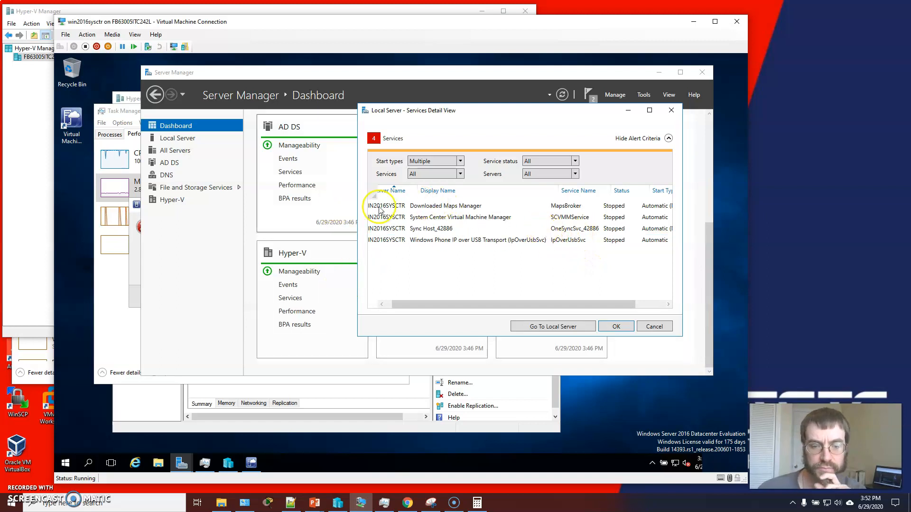
- Open the Services console from Windows Administrative Tools inside the win2016sysctr virtual machine
left_click(68, 465)
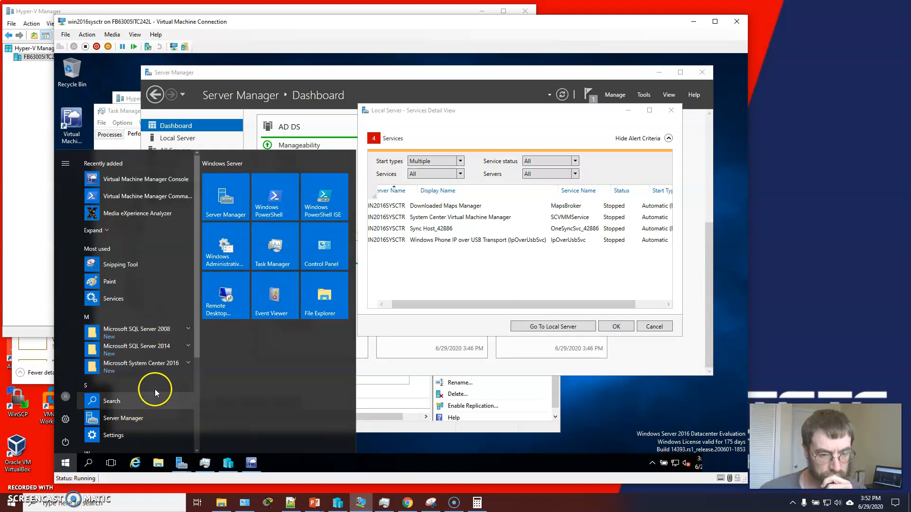
scroll(155, 389, "down", 3)
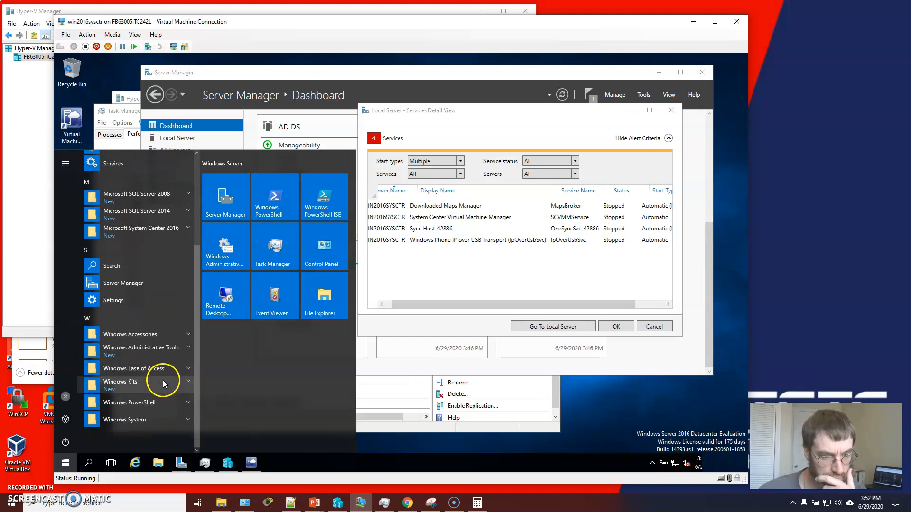
left_click(188, 348)
scroll(180, 358, "down", 3)
scroll(173, 358, "down", 5)
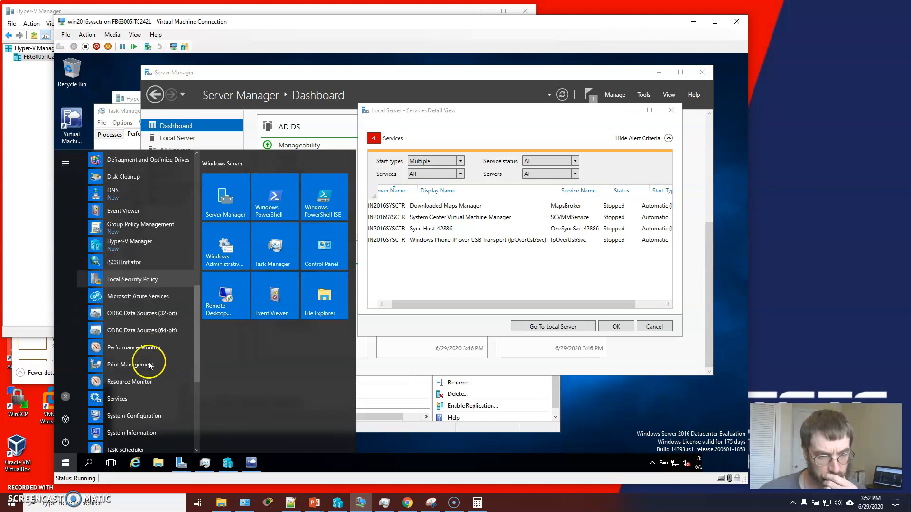
left_click(116, 379)
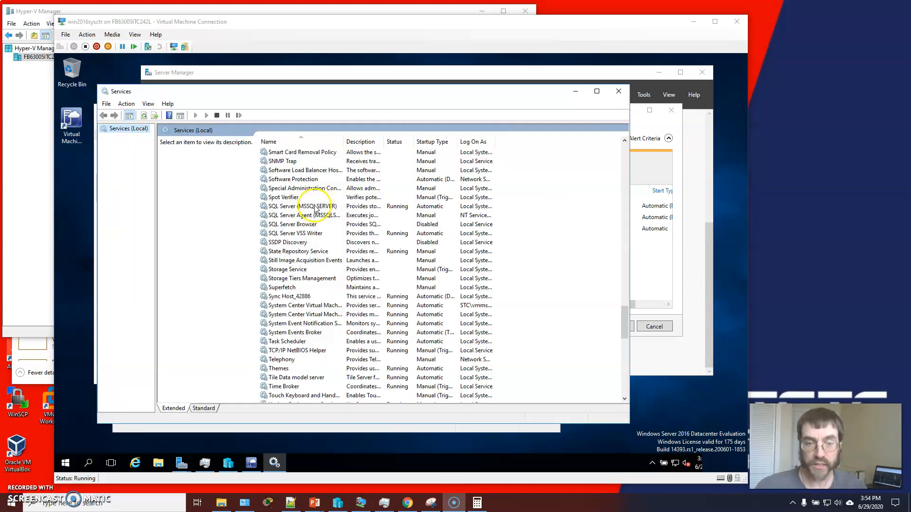
- Widen the service name column and check the status and logon account of the SQL Server, Virtual Machine Manager and Manager Agent services
left_click(304, 207)
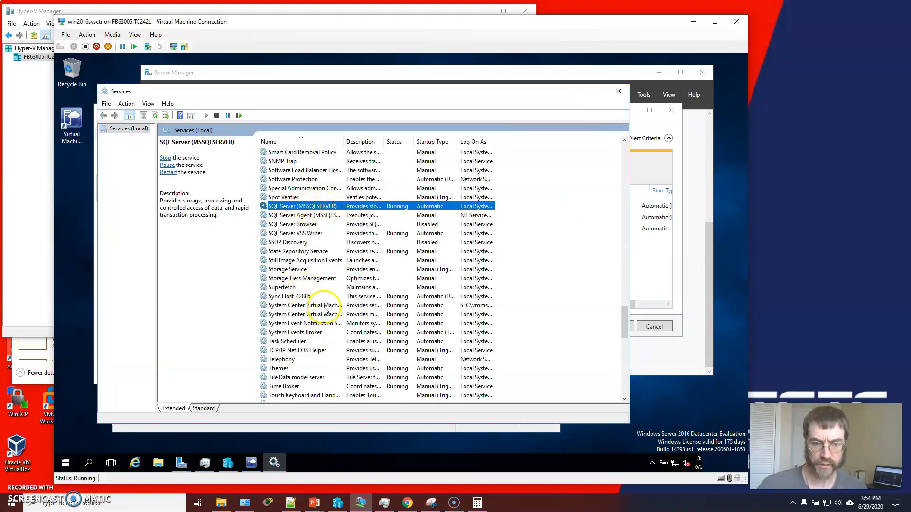
left_click_drag(398, 149, 397, 149)
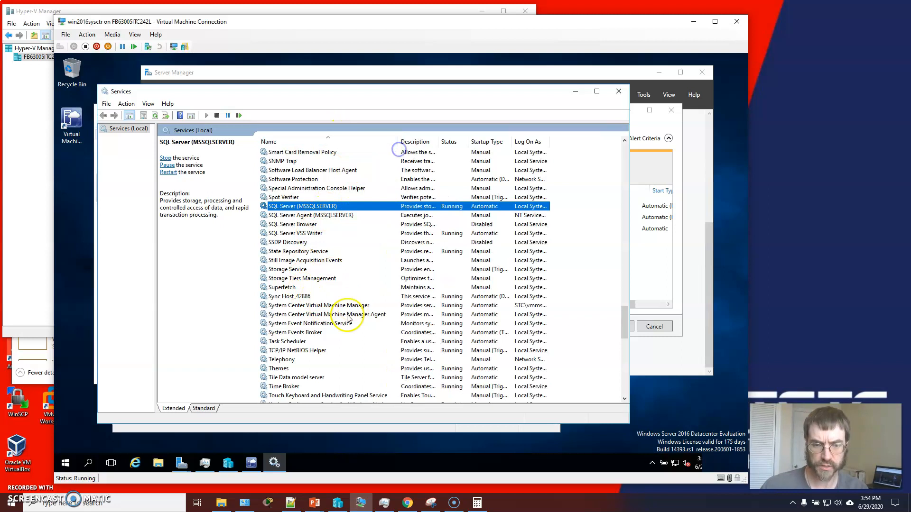
left_click(349, 306)
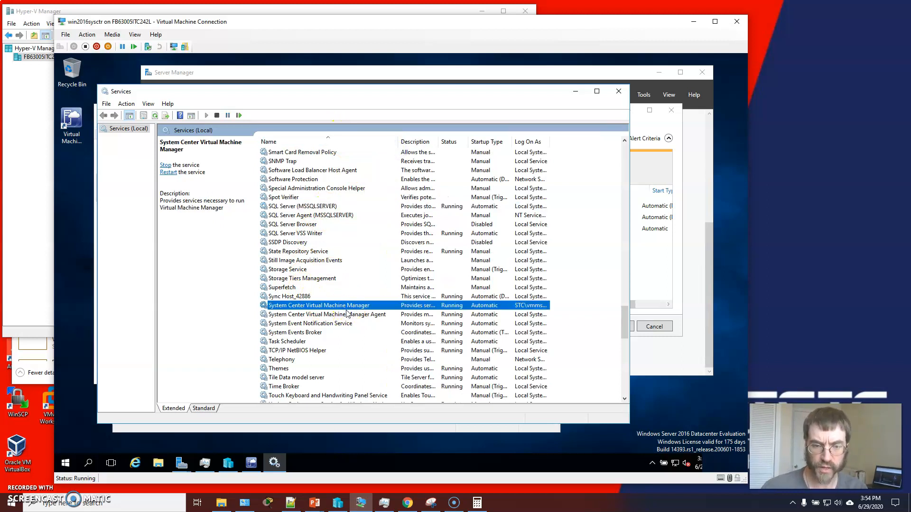
left_click(350, 315)
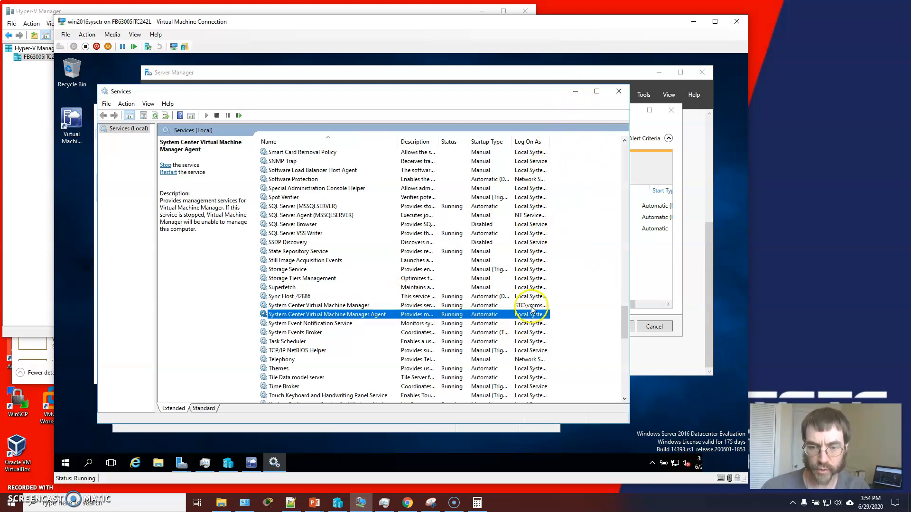
left_click(377, 306)
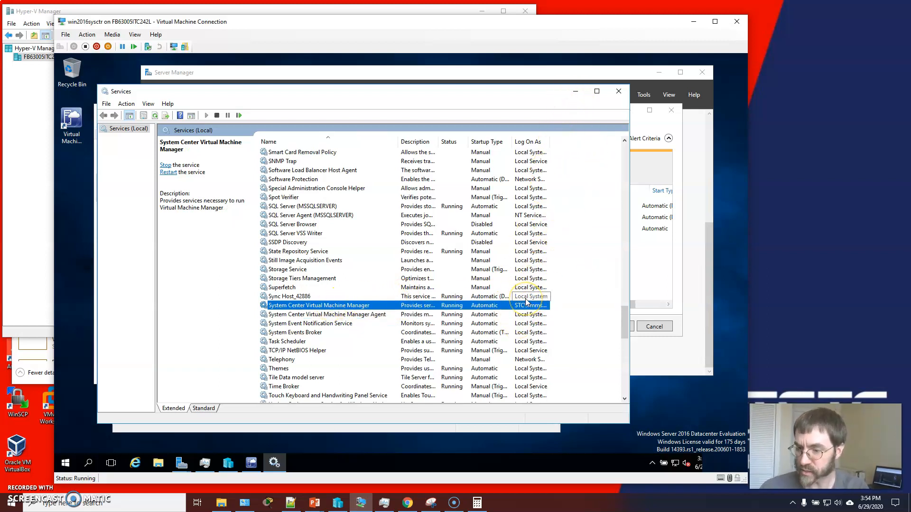
- Minimize the Services console, dismiss the VMM connection error and reconnect to the localhost VMM management server
left_click(575, 91)
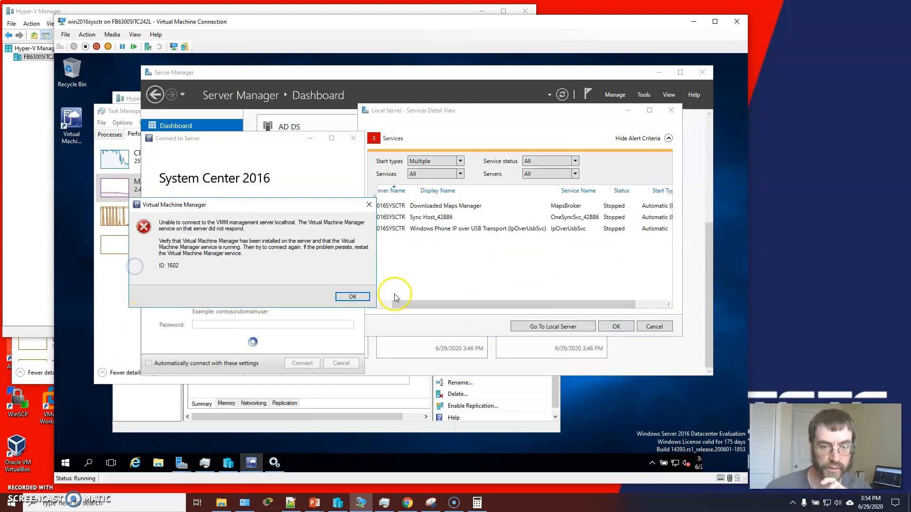
left_click(352, 297)
left_click(302, 362)
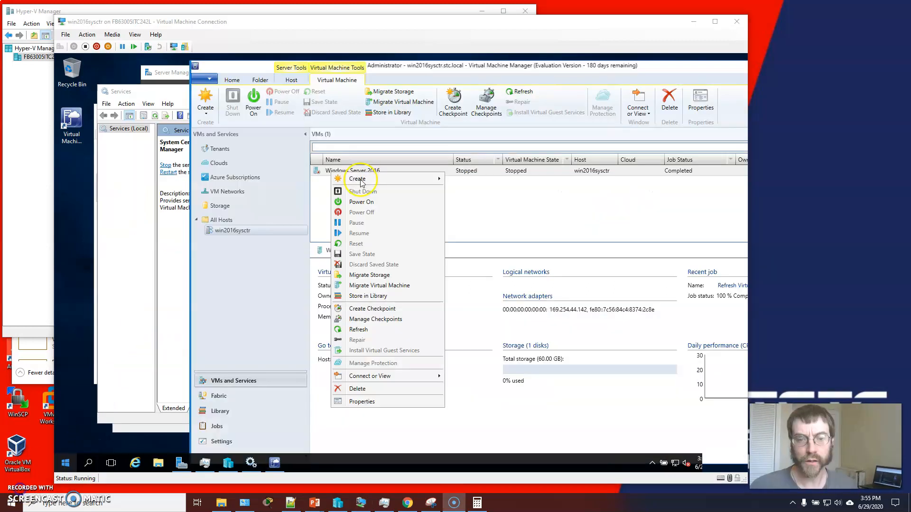
- Start cloning the Windows Server 2016 virtual machine and accept Windows Server 2016 as the clone's name
mouse_move(332, 179)
left_click(482, 184)
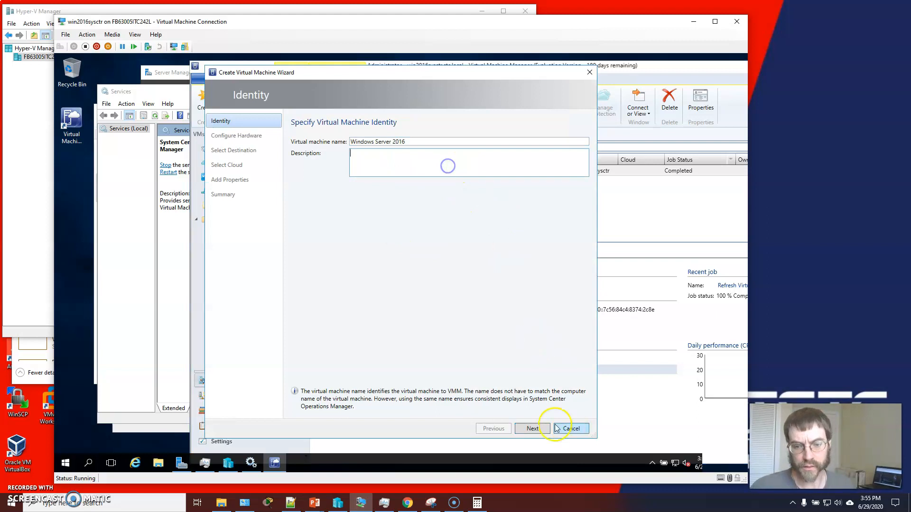
left_click(532, 428)
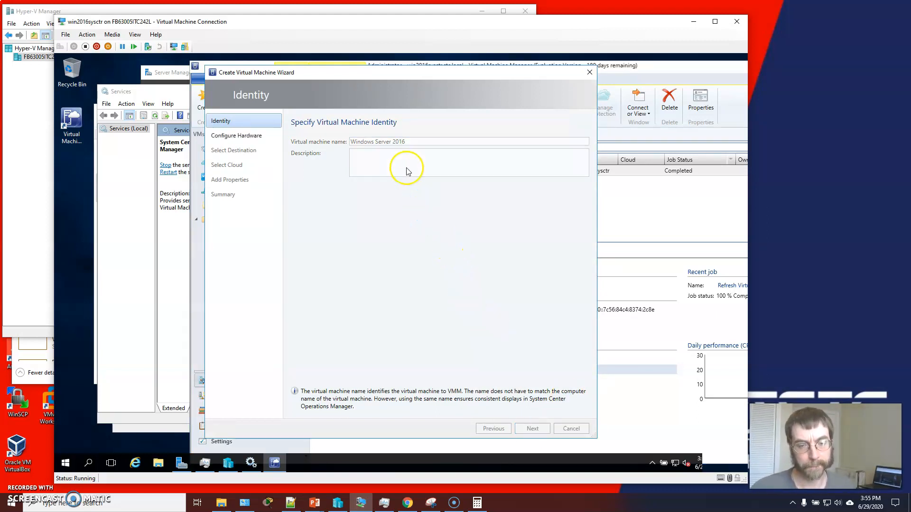
- Apply the Light-Duty Hardware profile to the clone and accept its hardware configuration
left_click(387, 148)
left_click(386, 169)
left_click(538, 424)
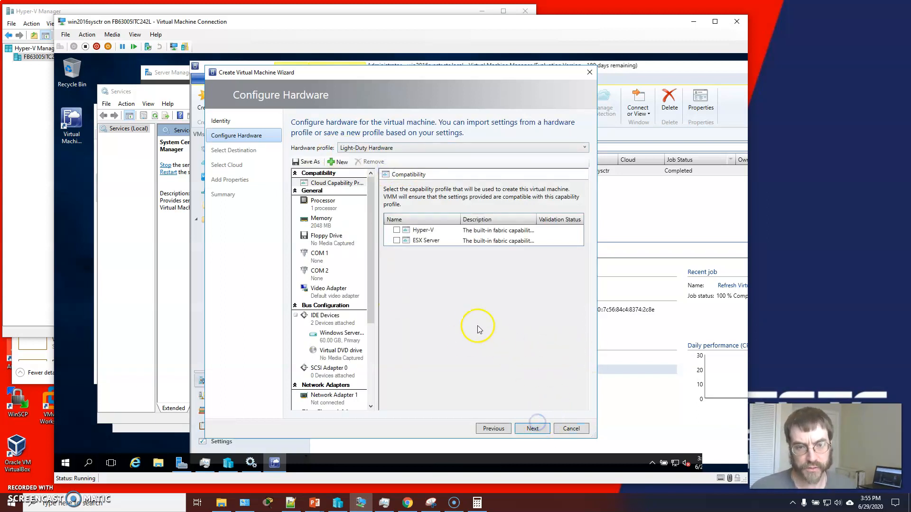
left_click(530, 429)
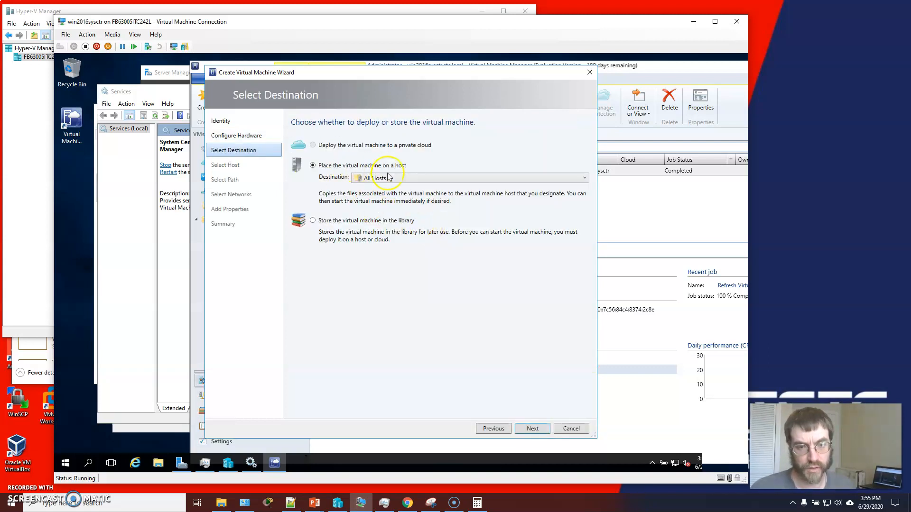
- Place the clone on a host under All Hosts, review the rating explanation and details for win2016sysctr.stc.local, and accept that host
left_click(532, 428)
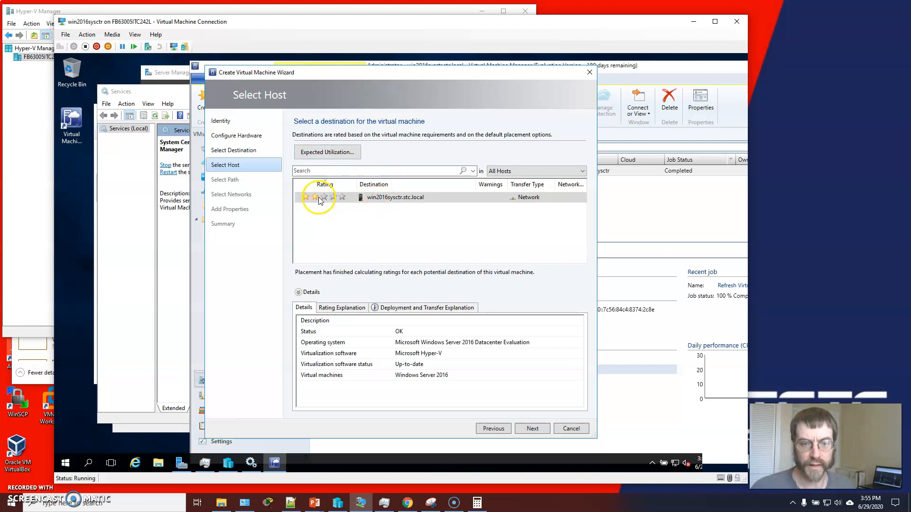
left_click(348, 307)
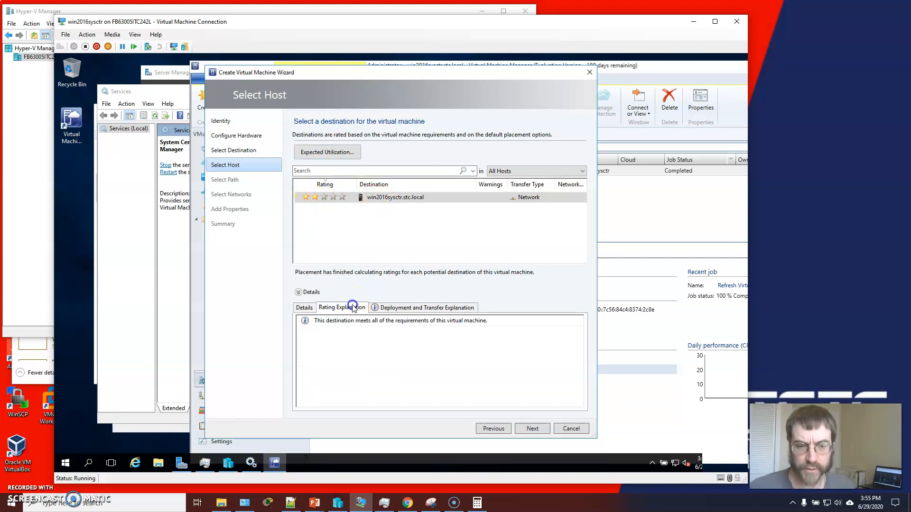
left_click(308, 311)
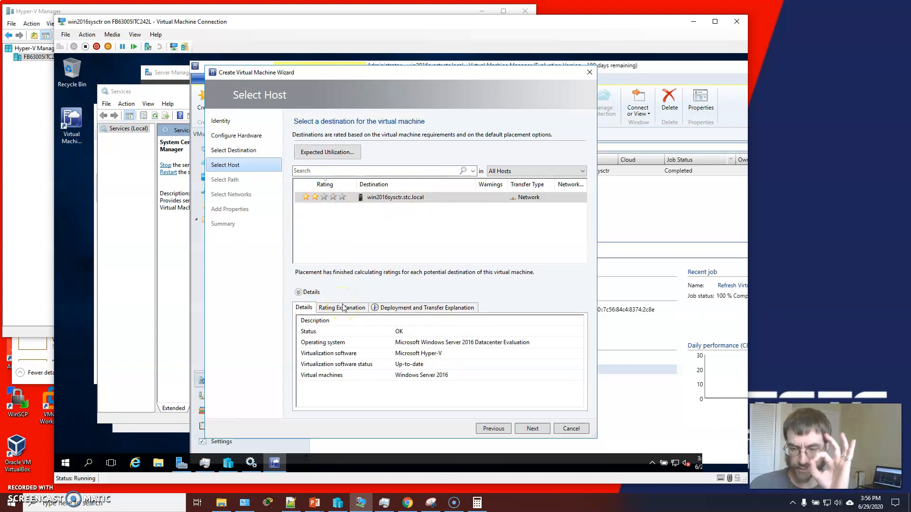
left_click(532, 429)
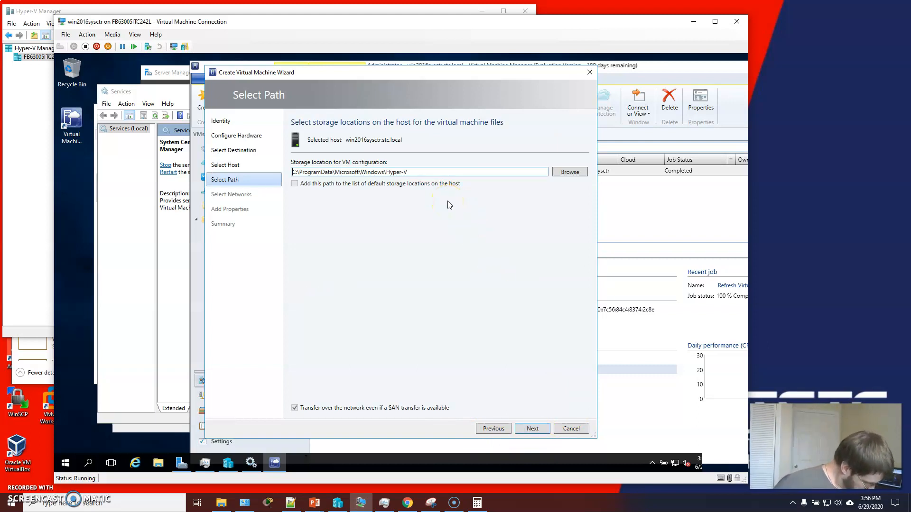
- Accept the C:\ProgramData\Microsoft\Windows\Hyper-V storage path and leave Network Adapter 1's virtual switch as Not connected
left_click(537, 430)
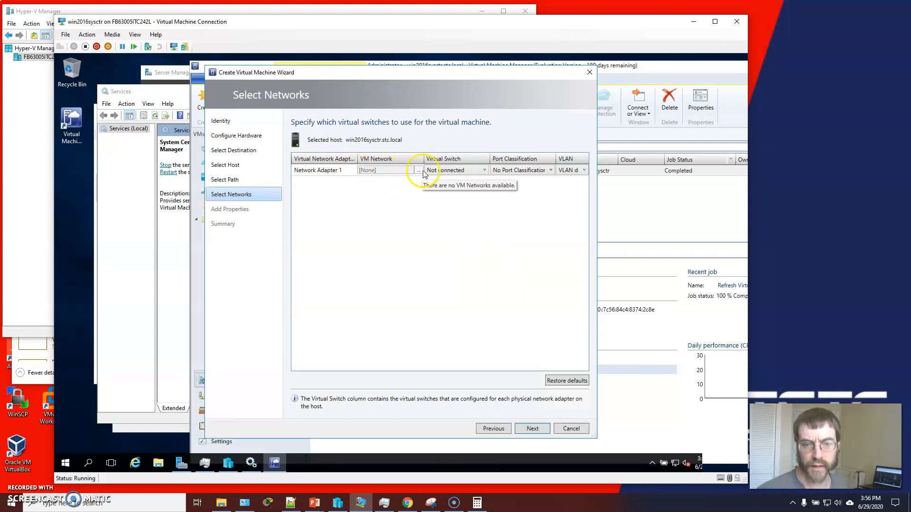
left_click(473, 172)
left_click(470, 179)
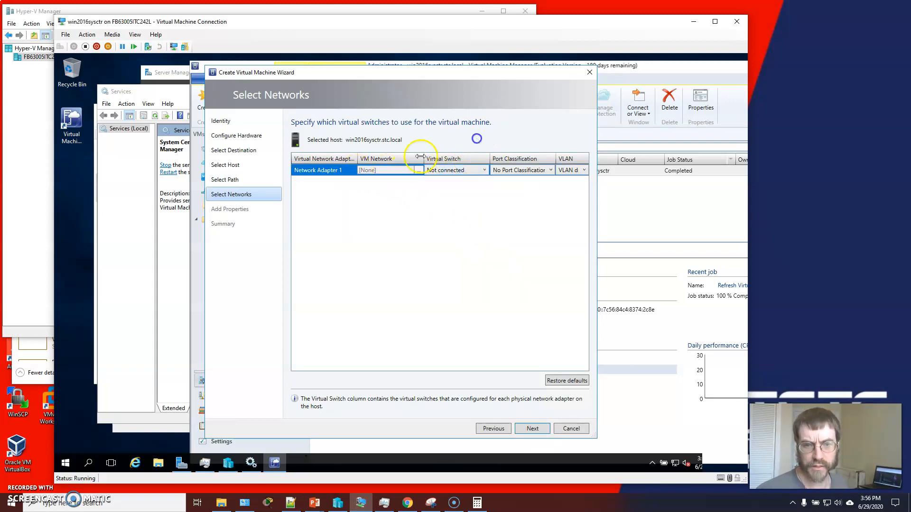
left_click(527, 429)
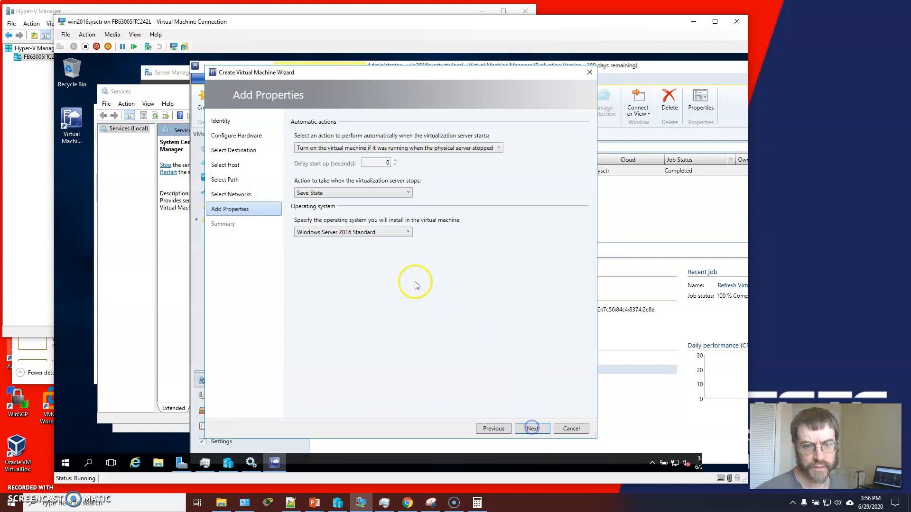
- Set the clone's operating system to Windows Server 2016 Standard, keep the default automatic actions and create the virtual machine
left_click(372, 234)
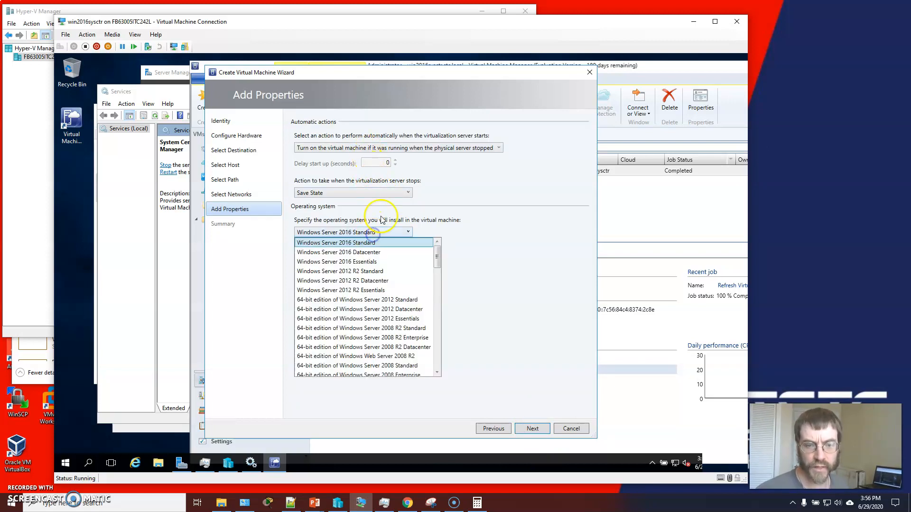
left_click(369, 244)
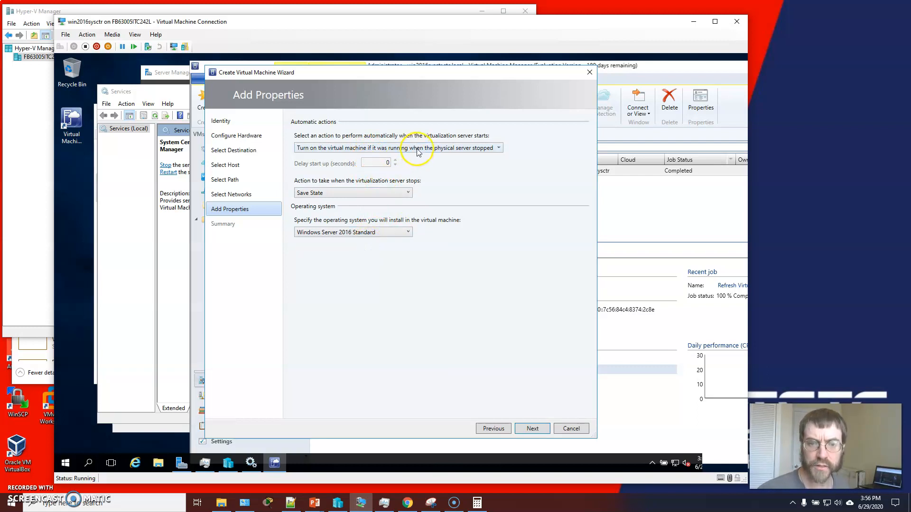
left_click(534, 432)
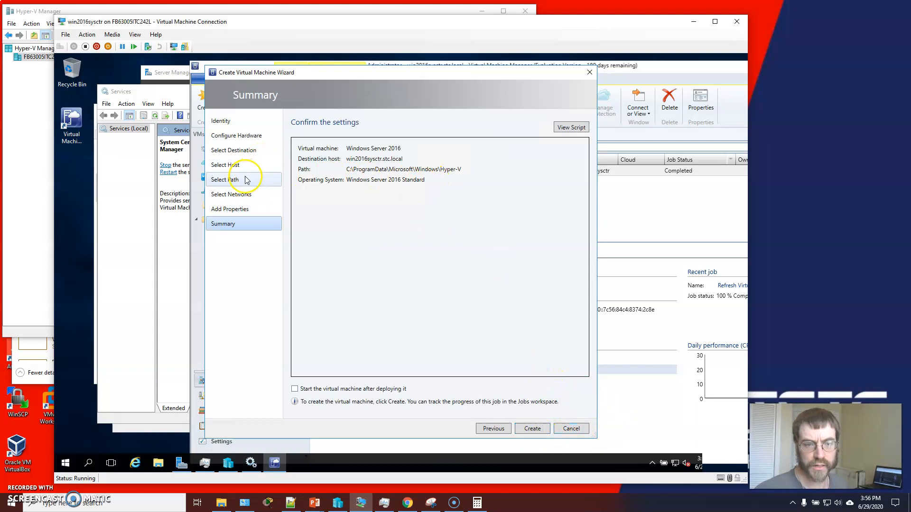
left_click(532, 429)
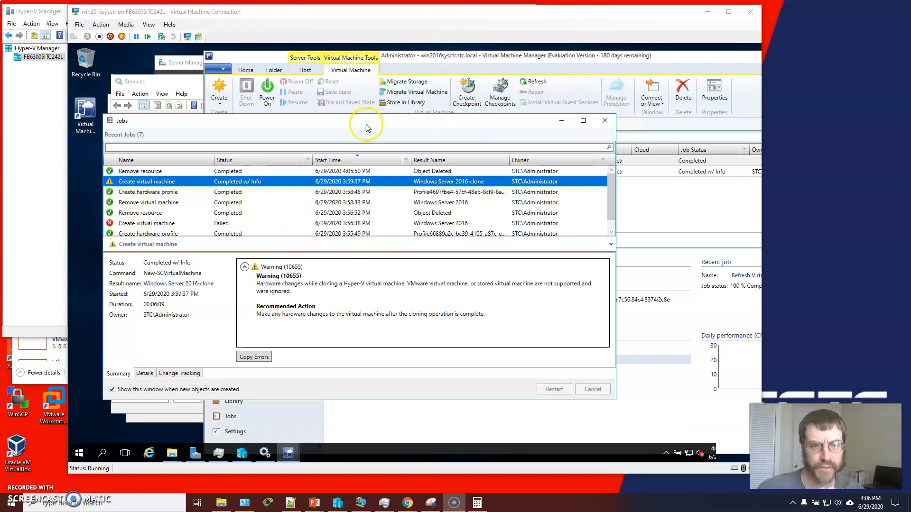
- Review the latest Remove resource job, close the Jobs window and view the Windows Server 2016-clone virtual machine's details
left_click(367, 112)
left_click_drag(366, 121, 354, 96)
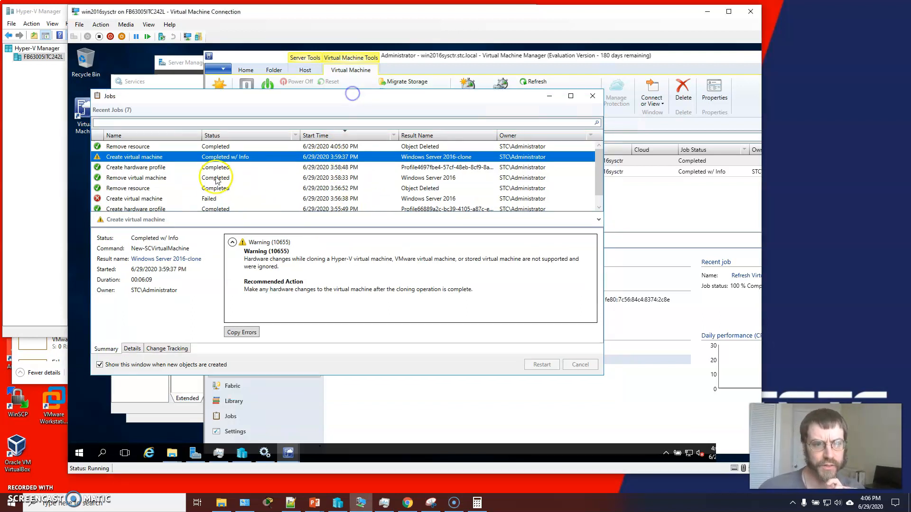
left_click(157, 147)
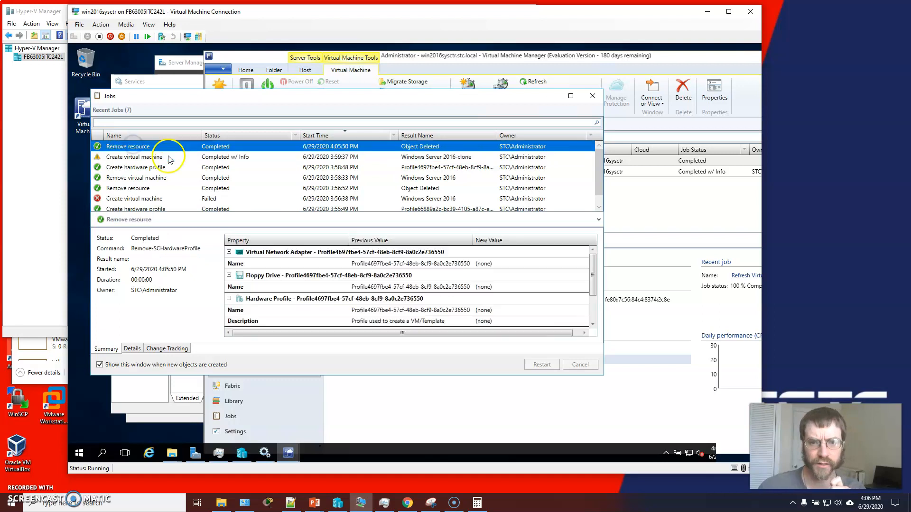
left_click(593, 97)
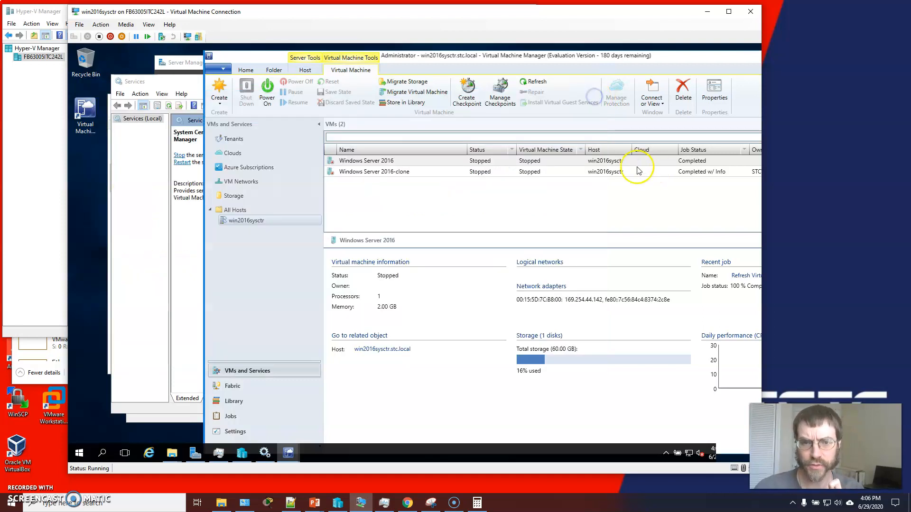
left_click(384, 172)
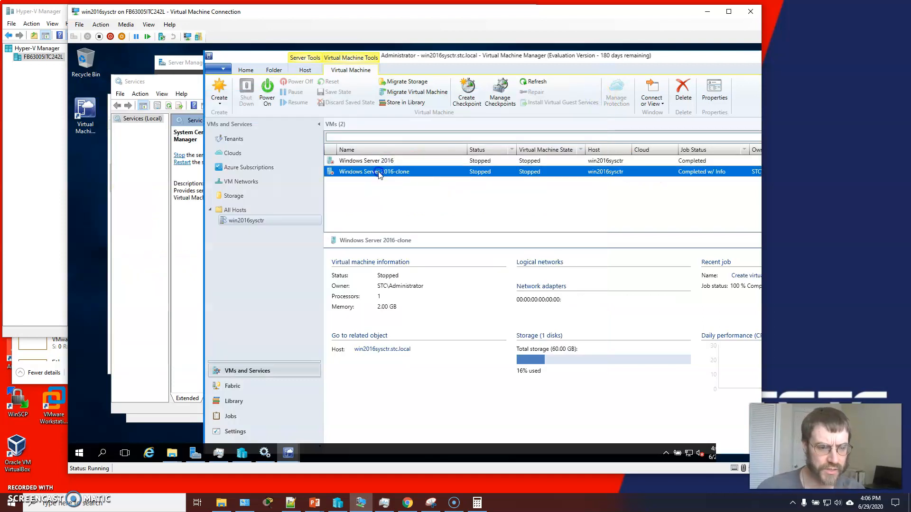